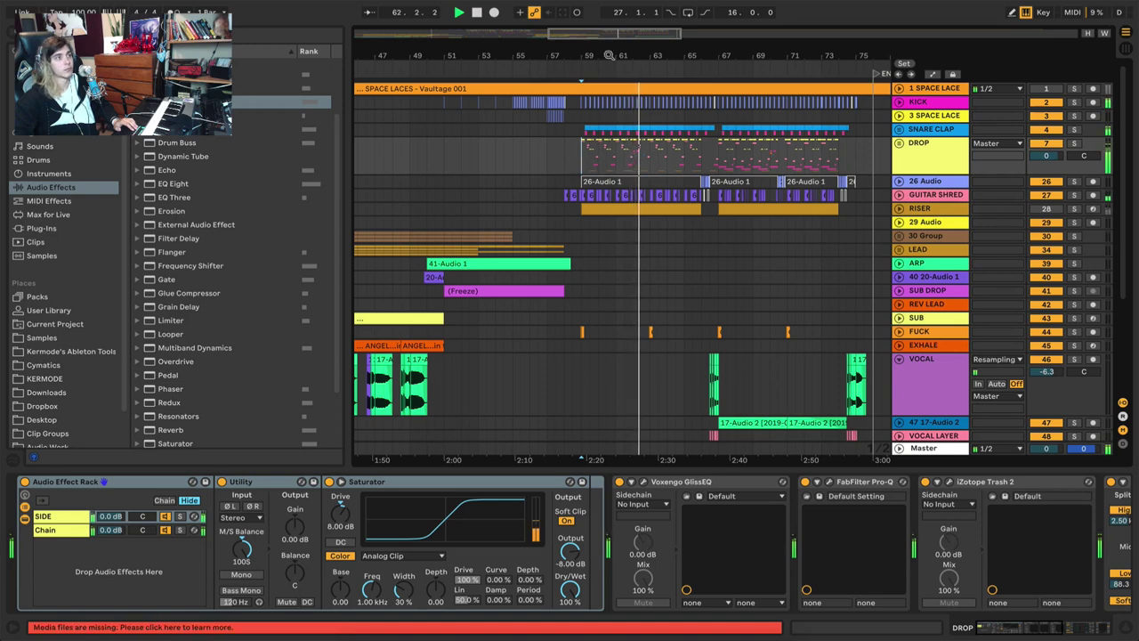
Zoom in on bars 53–69 and select the RISER clip to show its Serum-to-Compressor chain.
{"action": "left_click_drag", "start_coordinate": [609, 54], "coordinate": [609, 58]}
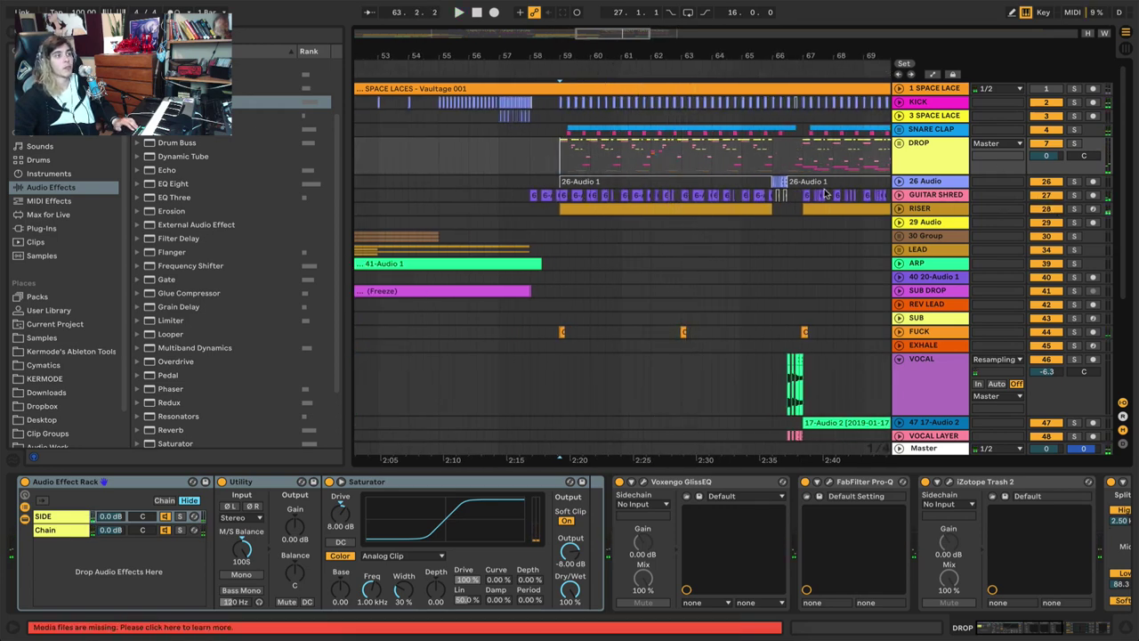
{"action": "left_click", "coordinate": [603, 213]}
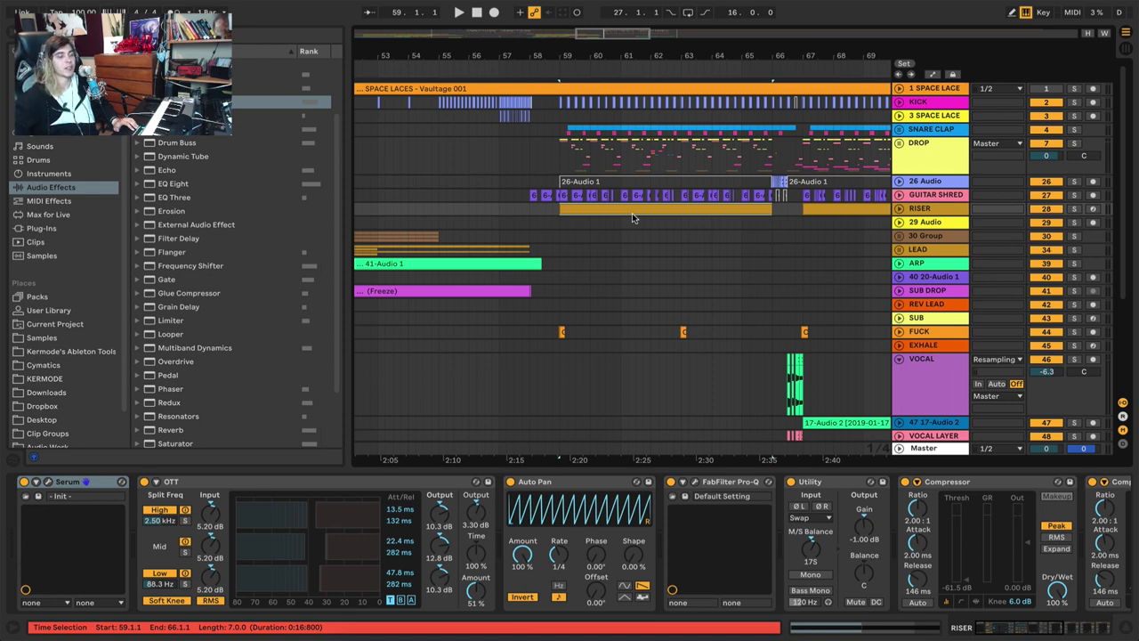
Zoom out, unfold the RISER track, and solo-audition its clips at bars 59–66 and 67–74.
{"action": "key", "text": "space"}
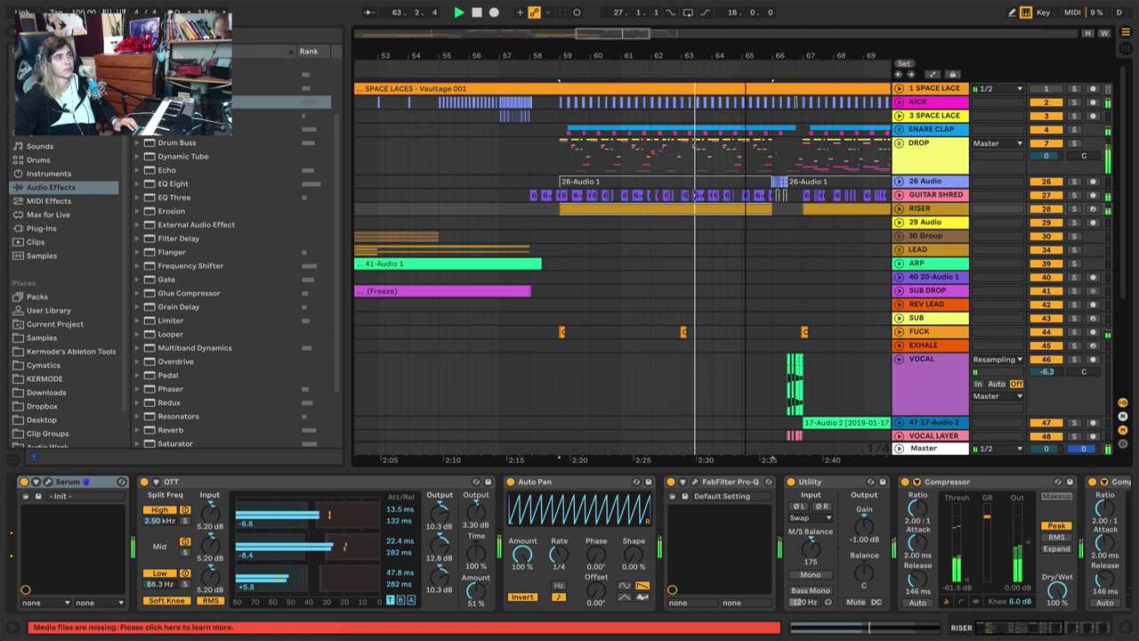
{"action": "key", "text": "minus"}
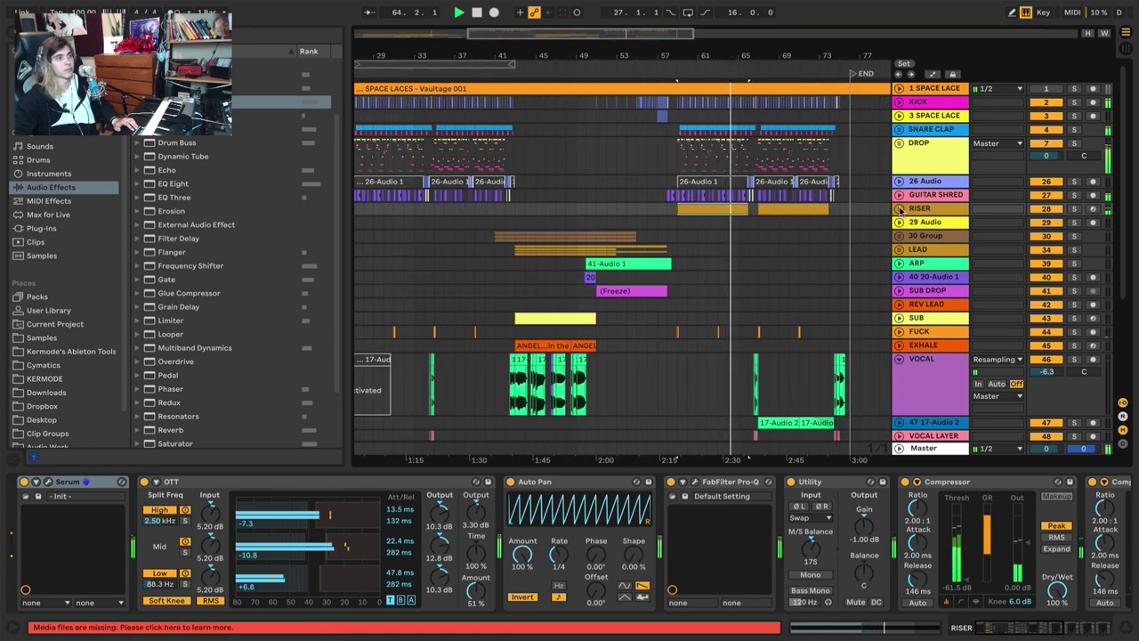
{"action": "left_click", "coordinate": [899, 210]}
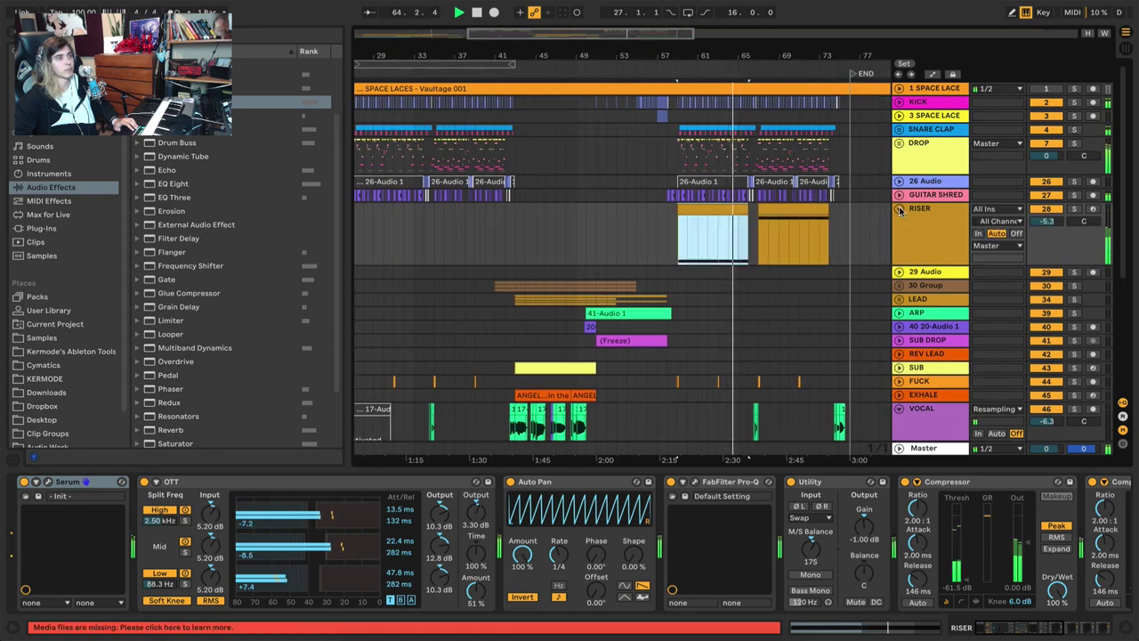
{"action": "left_click", "coordinate": [760, 229]}
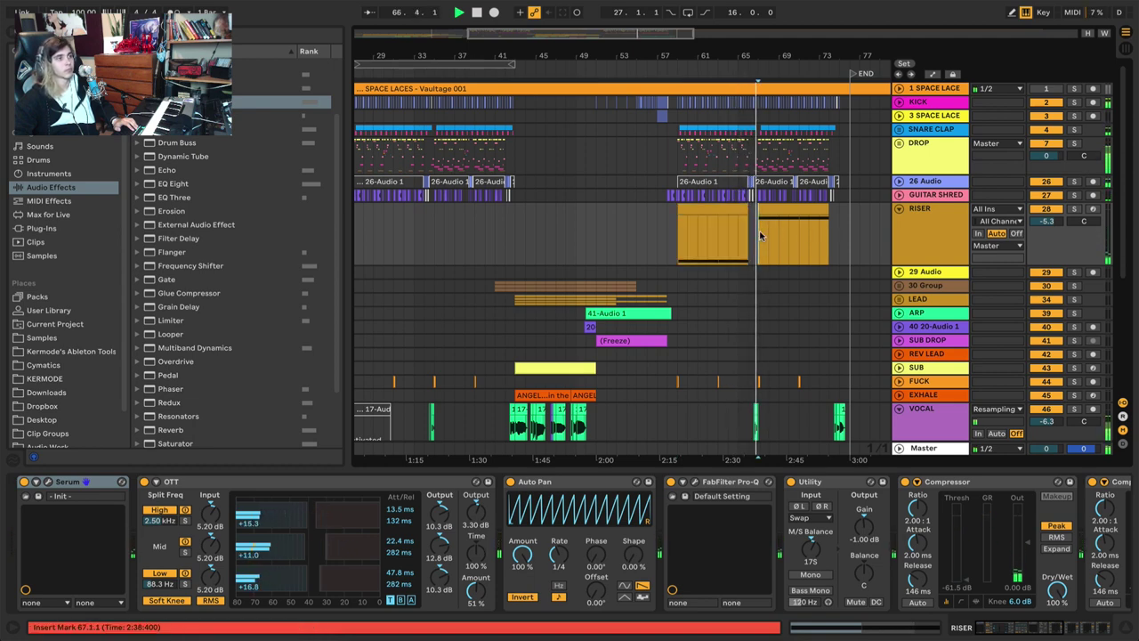
{"action": "left_click", "coordinate": [777, 212]}
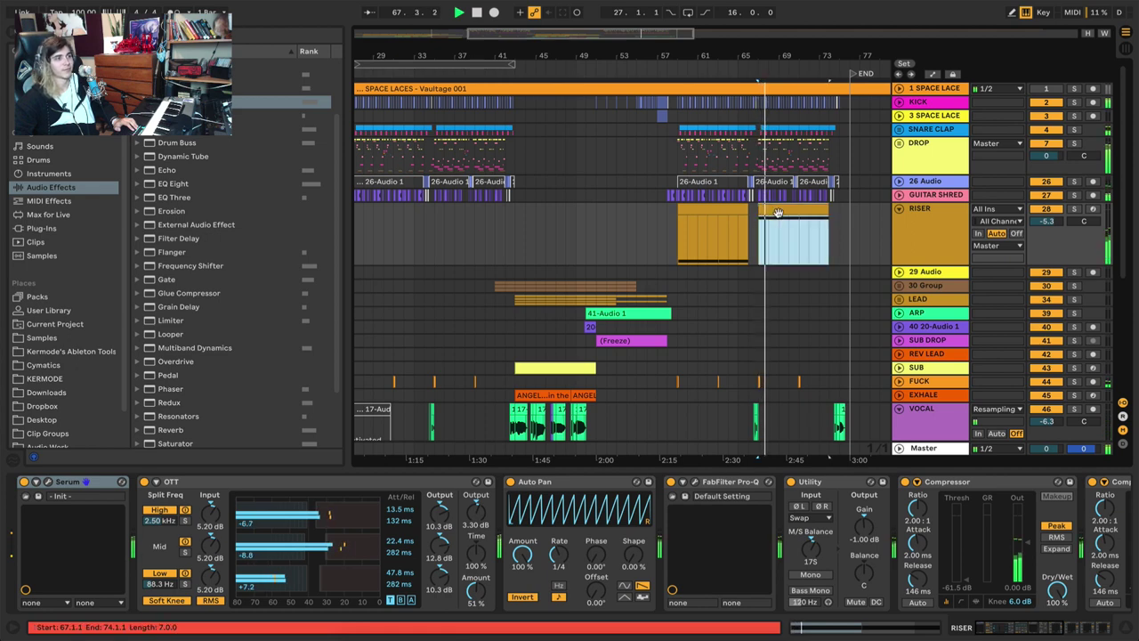
{"action": "key", "text": "s"}
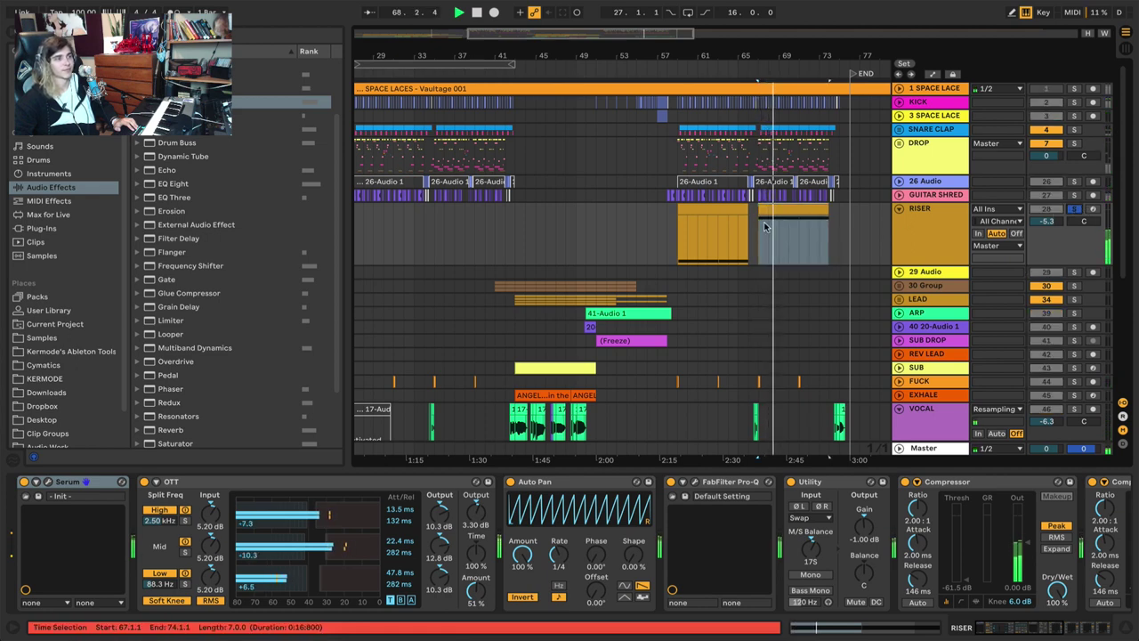
{"action": "left_click", "coordinate": [737, 210]}
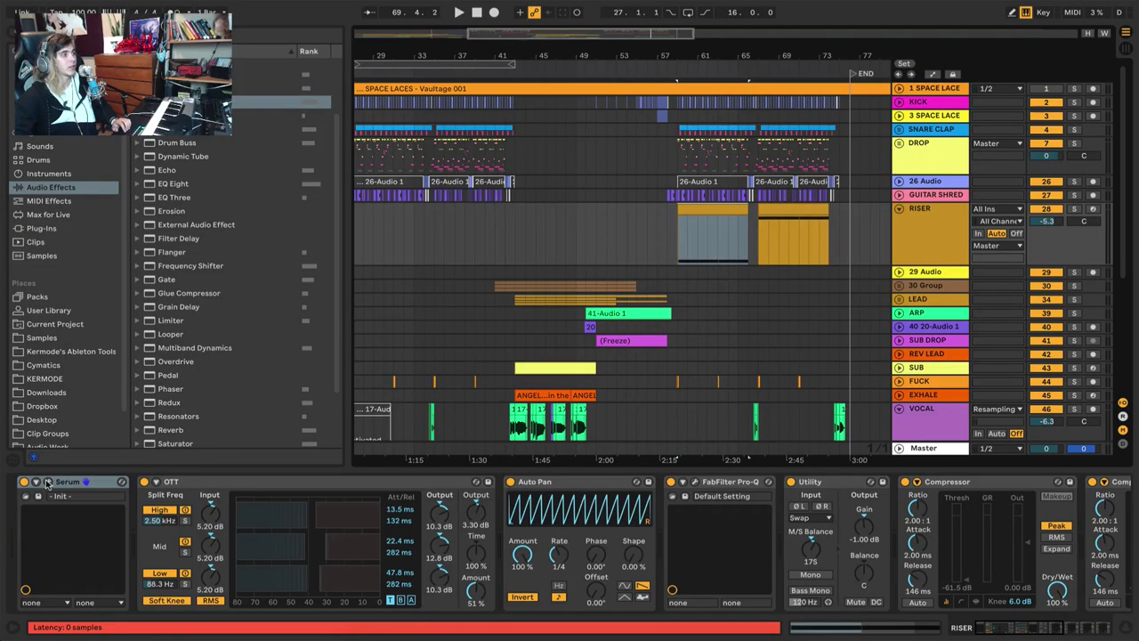
In Serum, compare the OSC and FX pages and switch off the Reverb effect.
{"action": "left_click", "coordinate": [47, 482]}
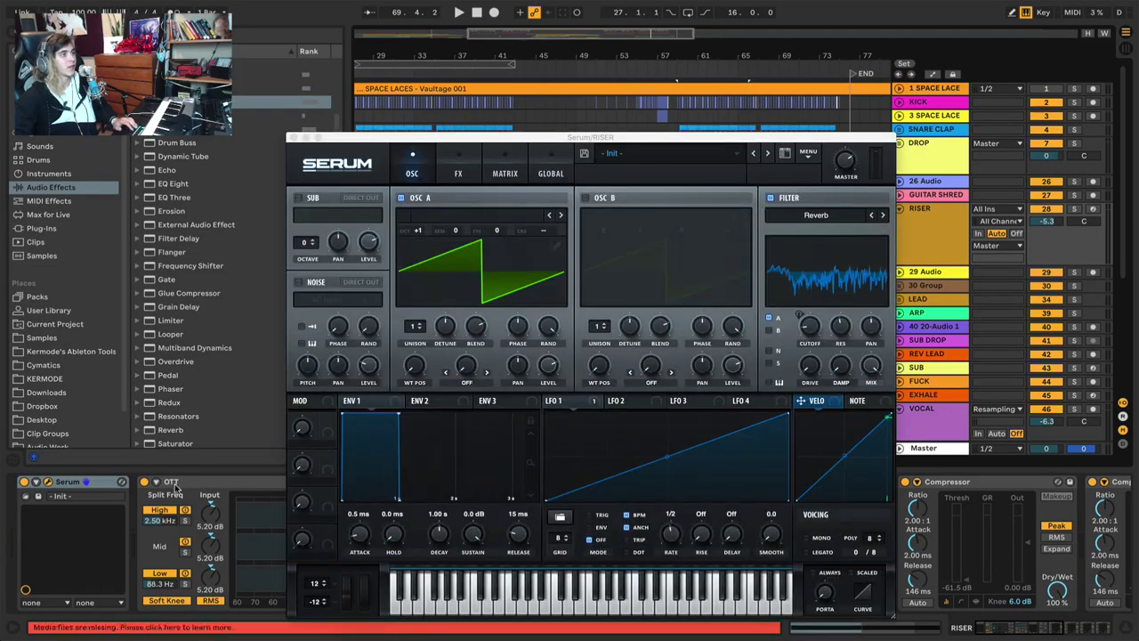
{"action": "left_click", "coordinate": [458, 175]}
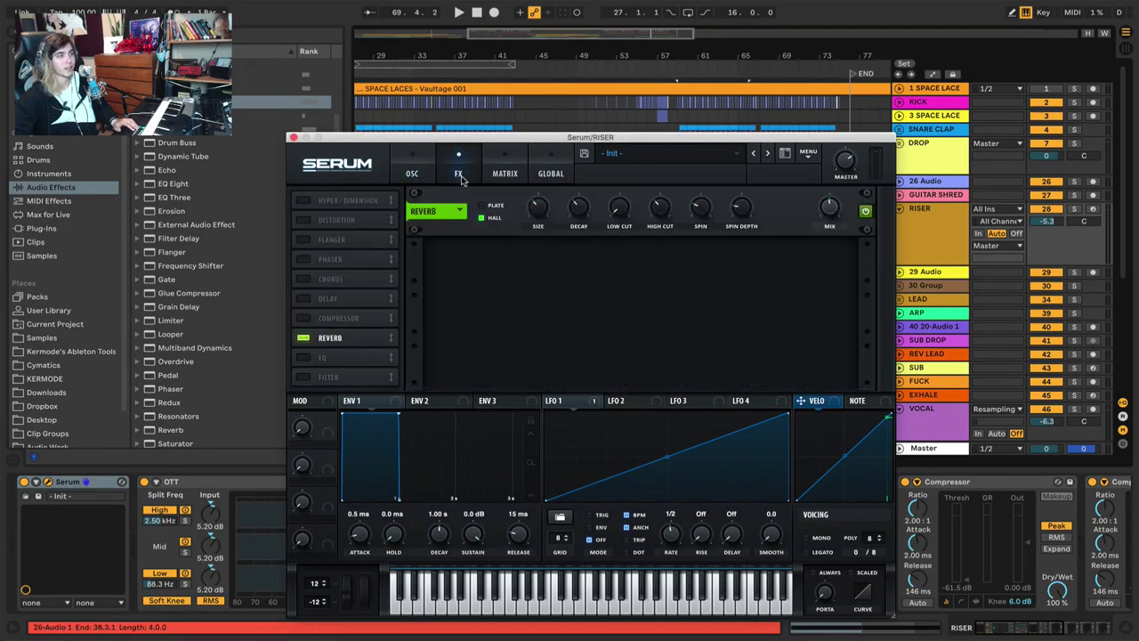
{"action": "left_click", "coordinate": [410, 174]}
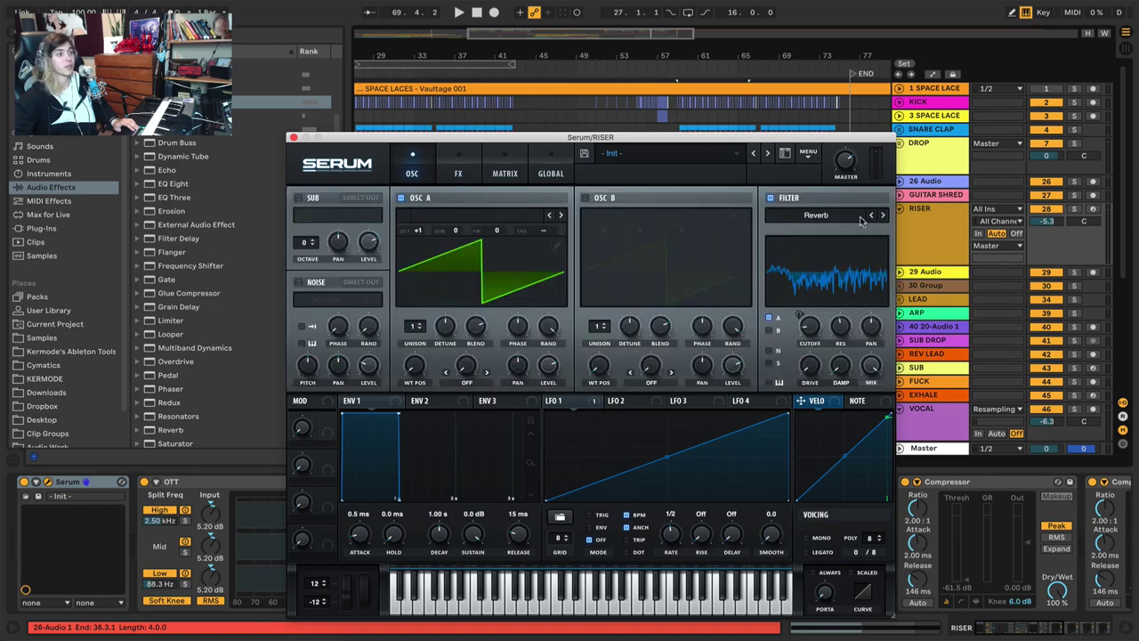
{"action": "left_click", "coordinate": [459, 175]}
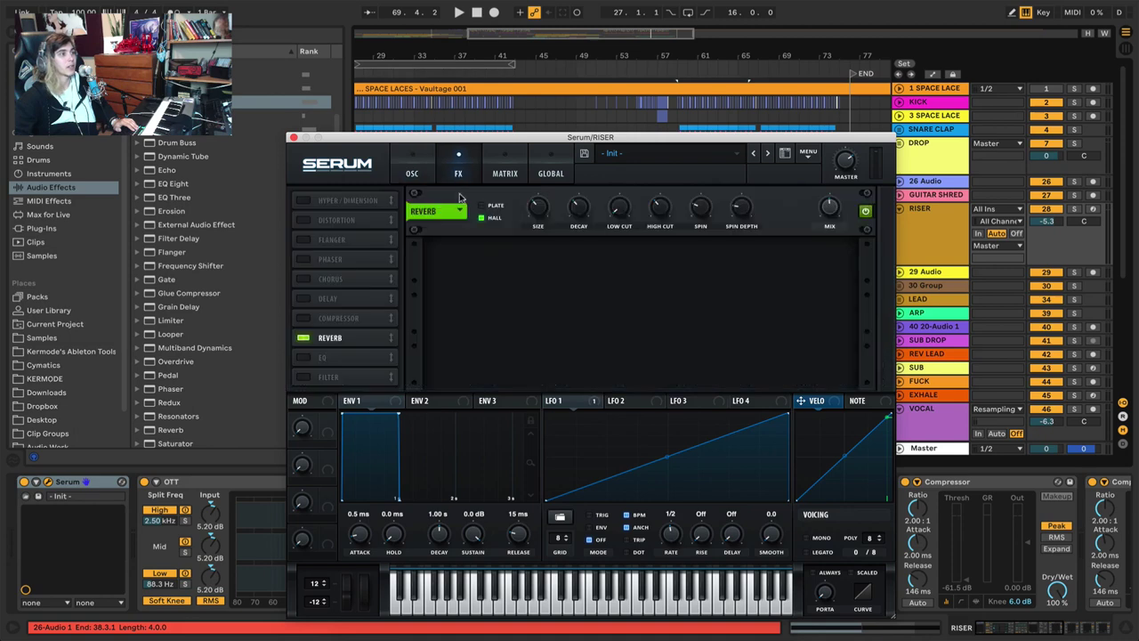
{"action": "left_click", "coordinate": [405, 166]}
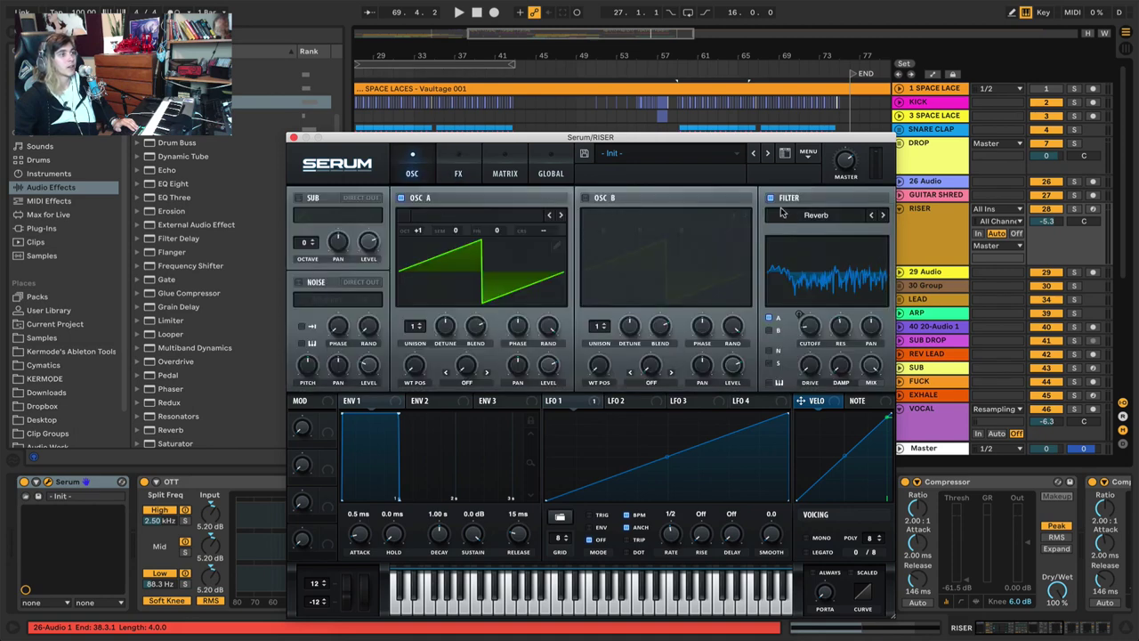
{"action": "left_click", "coordinate": [471, 172]}
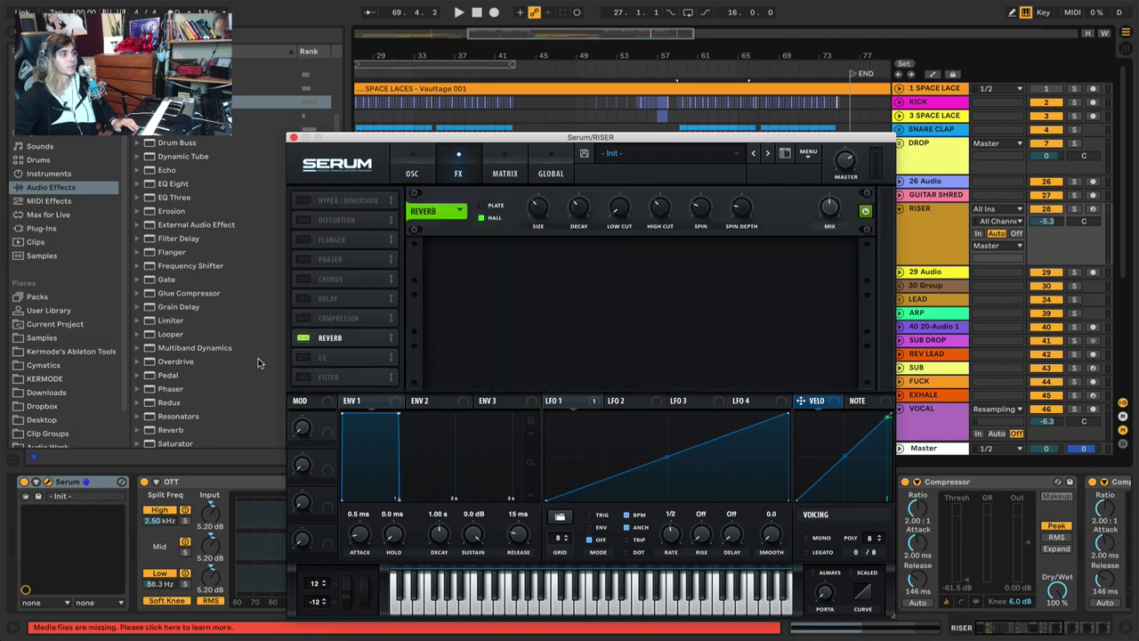
{"action": "left_click", "coordinate": [303, 338]}
{"action": "left_click", "coordinate": [413, 174]}
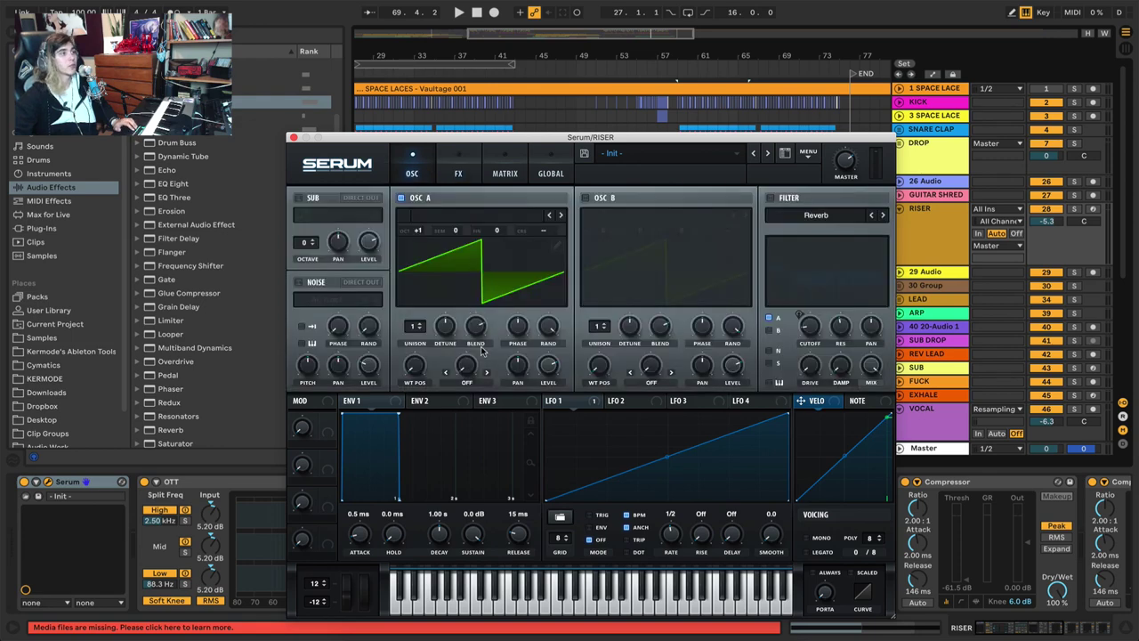
Solo the RISER track, start playback and nudge Serum's master volume up.
{"action": "left_click", "coordinate": [1060, 209]}
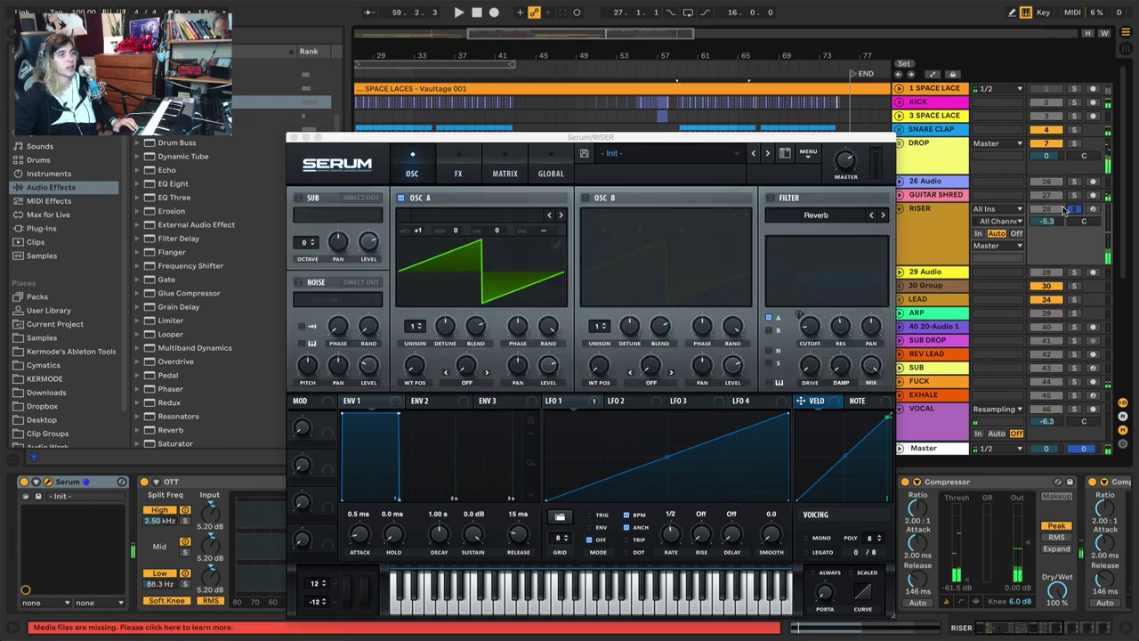
{"action": "left_click", "coordinate": [853, 143]}
{"action": "key", "text": "space"}
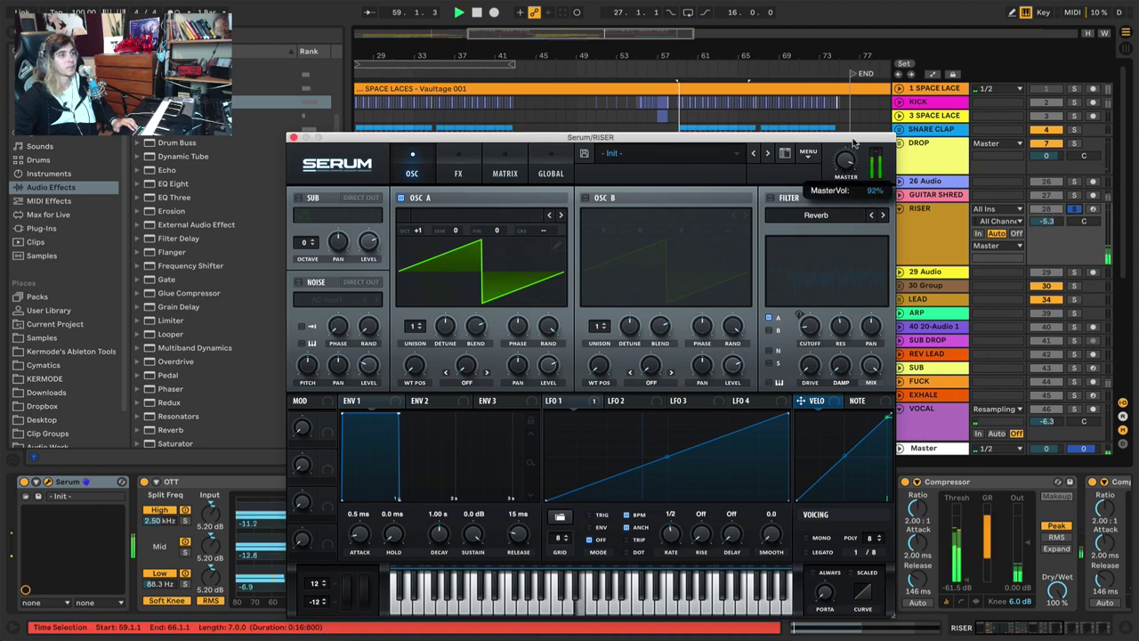
{"action": "scroll", "coordinate": [852, 142], "scroll_direction": "up", "scroll_amount": 1}
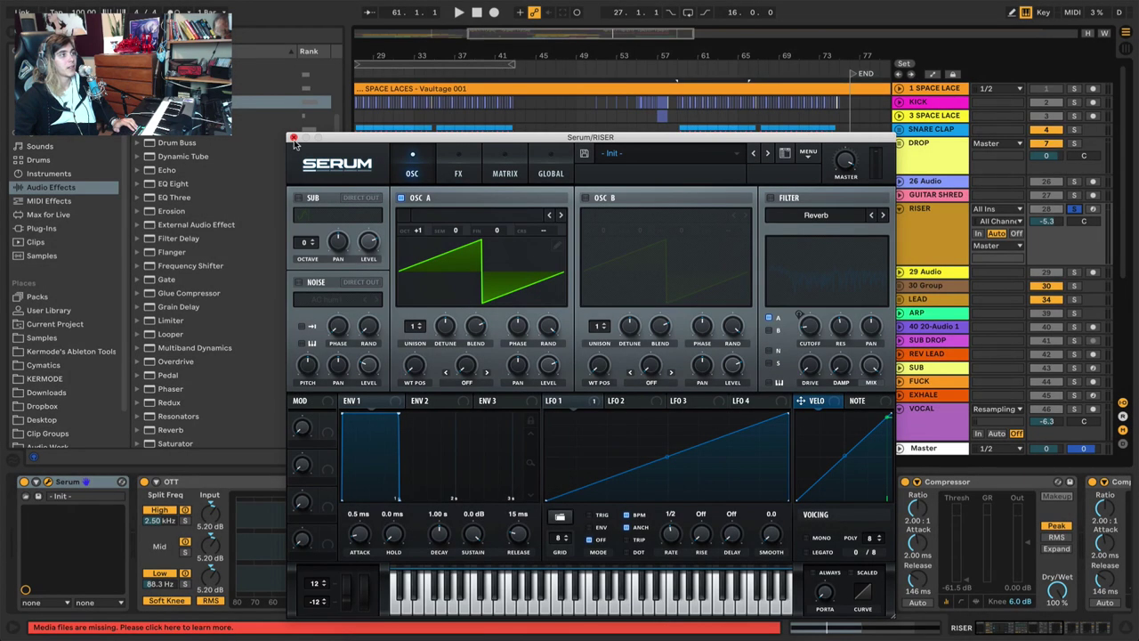
Close Serum and show the riser clip's Pitch Bend envelope, zoomed out to the whole clip.
{"action": "left_click", "coordinate": [293, 139]}
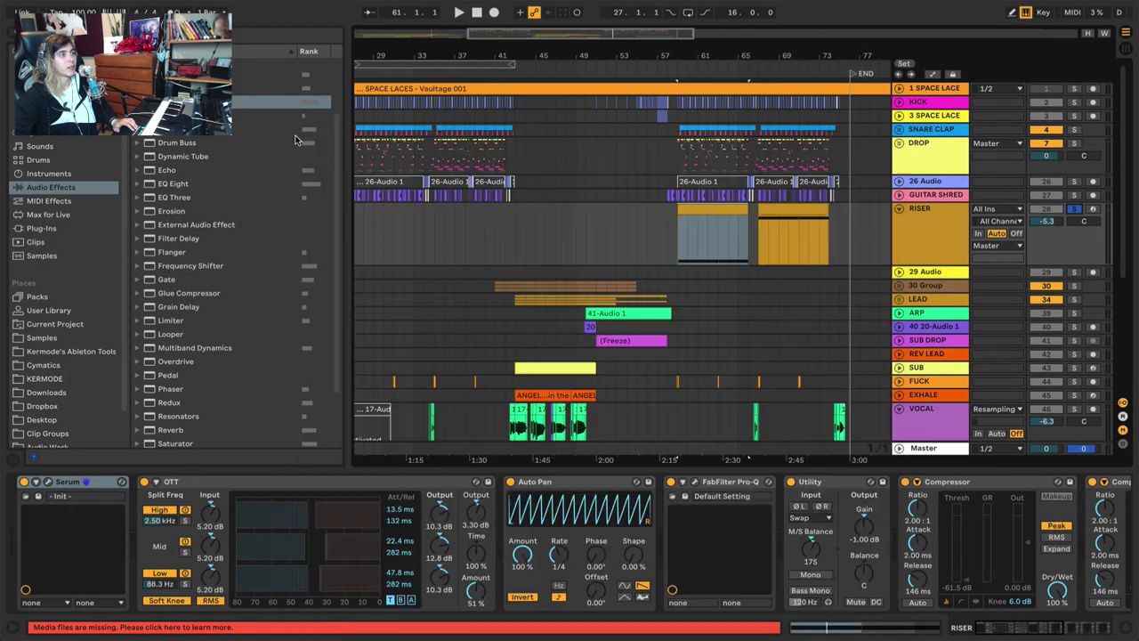
{"action": "double_click", "coordinate": [703, 240]}
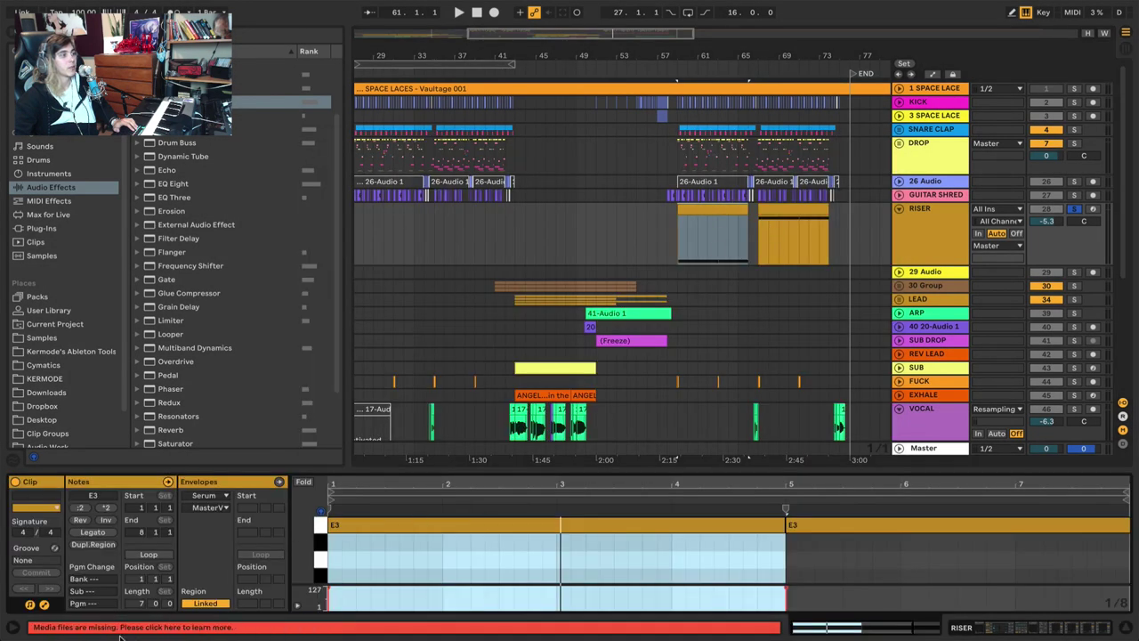
{"action": "left_click", "coordinate": [209, 495]}
{"action": "left_click", "coordinate": [258, 510]}
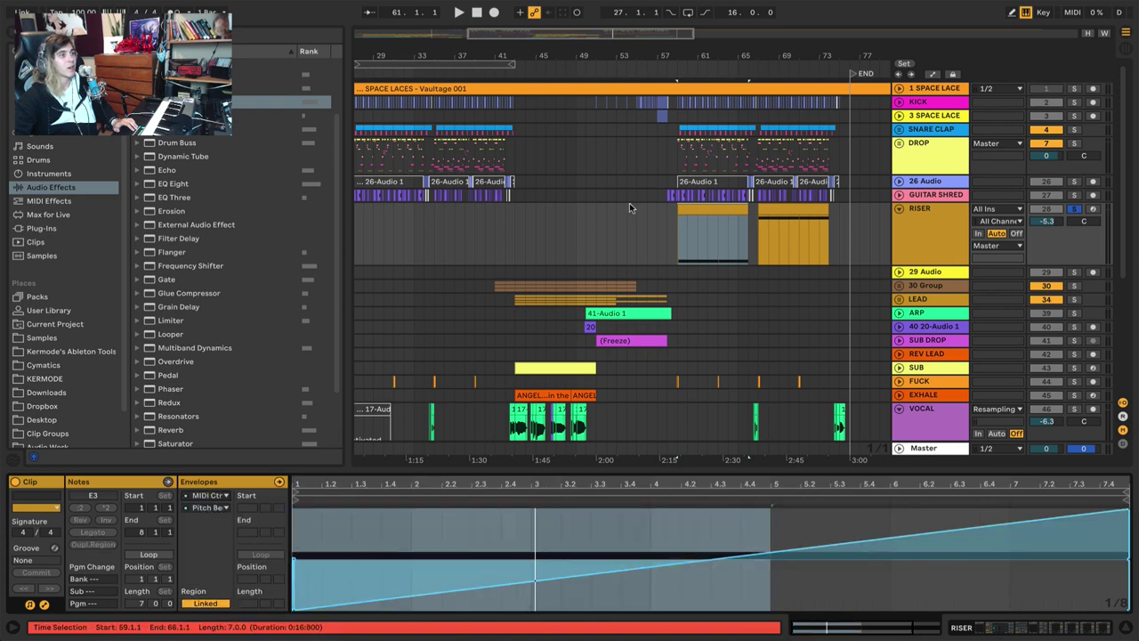
{"action": "left_click", "coordinate": [725, 250]}
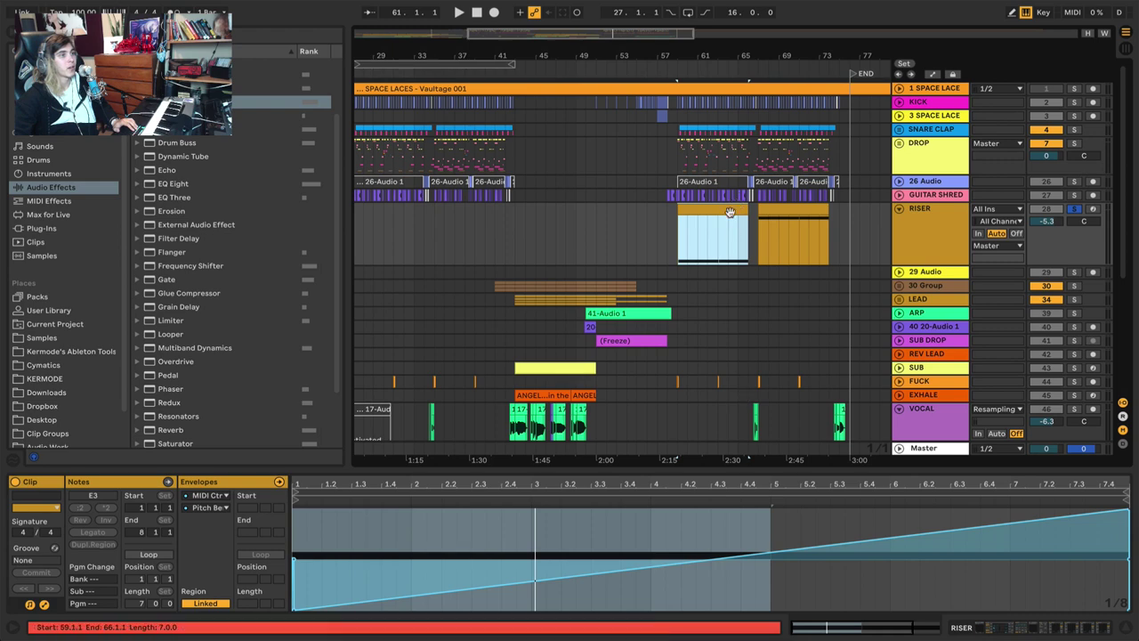
{"action": "left_click_drag", "start_coordinate": [733, 487], "coordinate": [733, 472]}
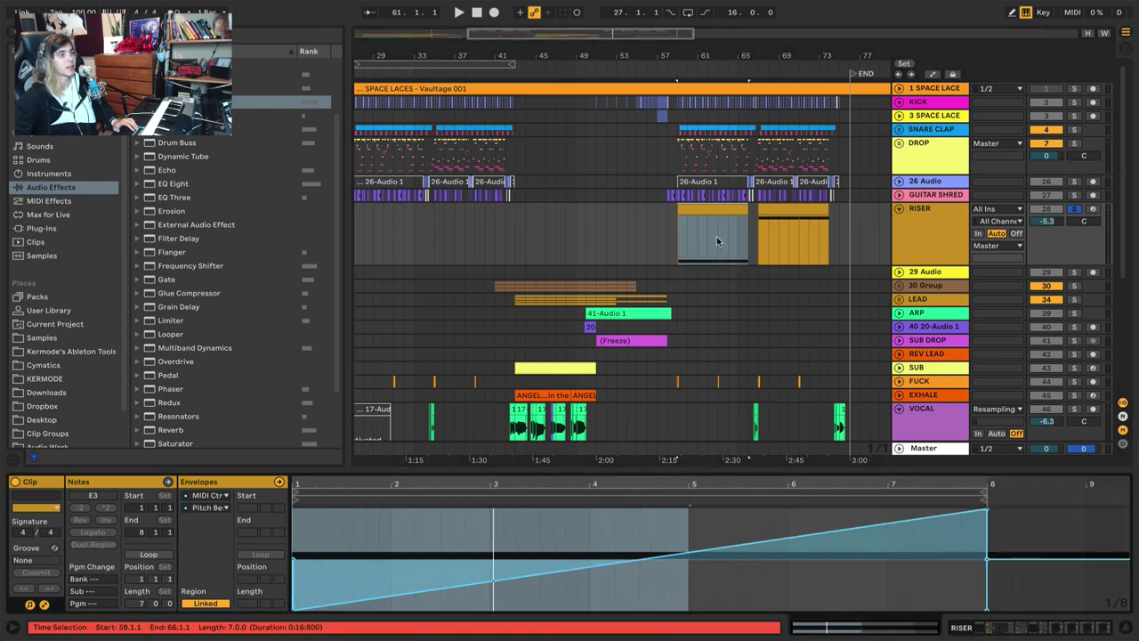
Reselect the first RISER clip at bars 59–66 to display its pitch-bend ramp.
{"action": "left_click", "coordinate": [766, 207]}
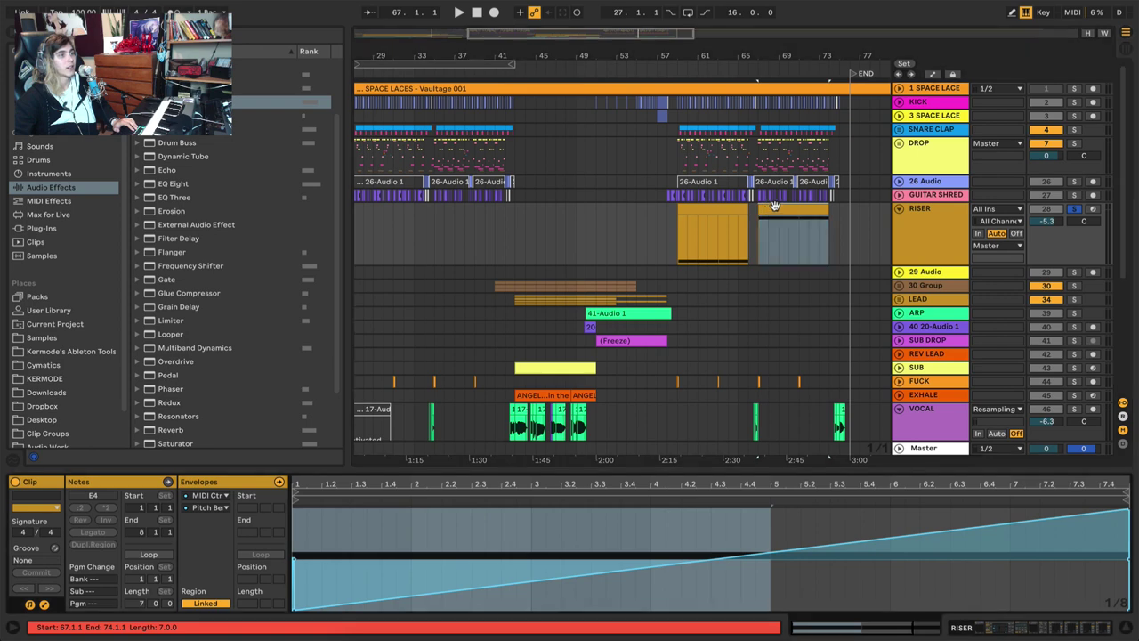
{"action": "left_click", "coordinate": [800, 534]}
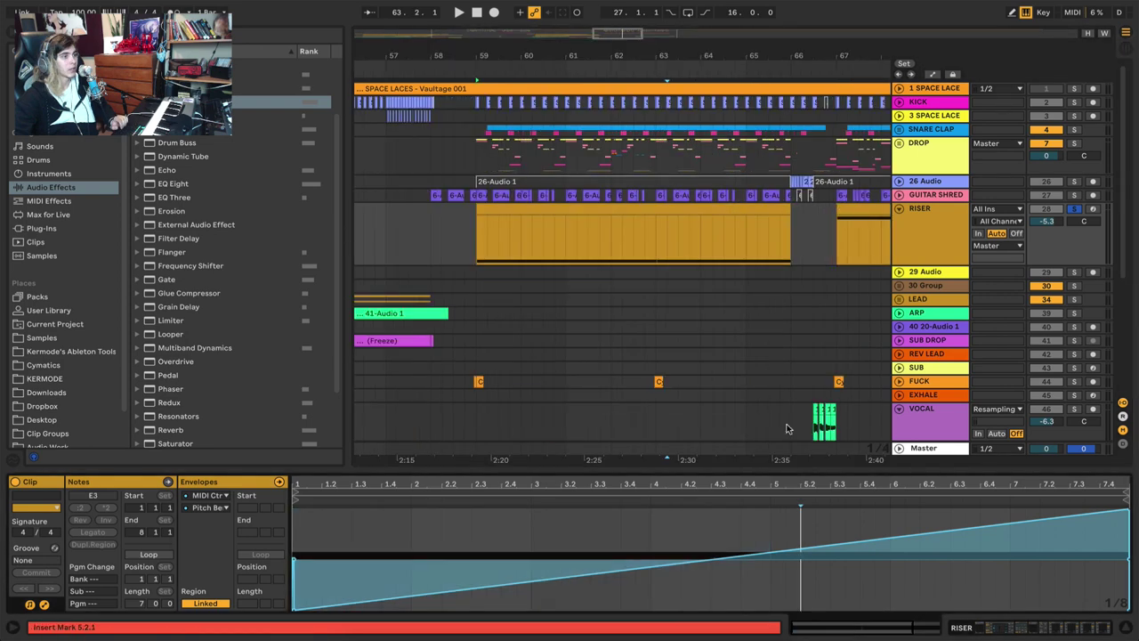
{"action": "left_click", "coordinate": [633, 213]}
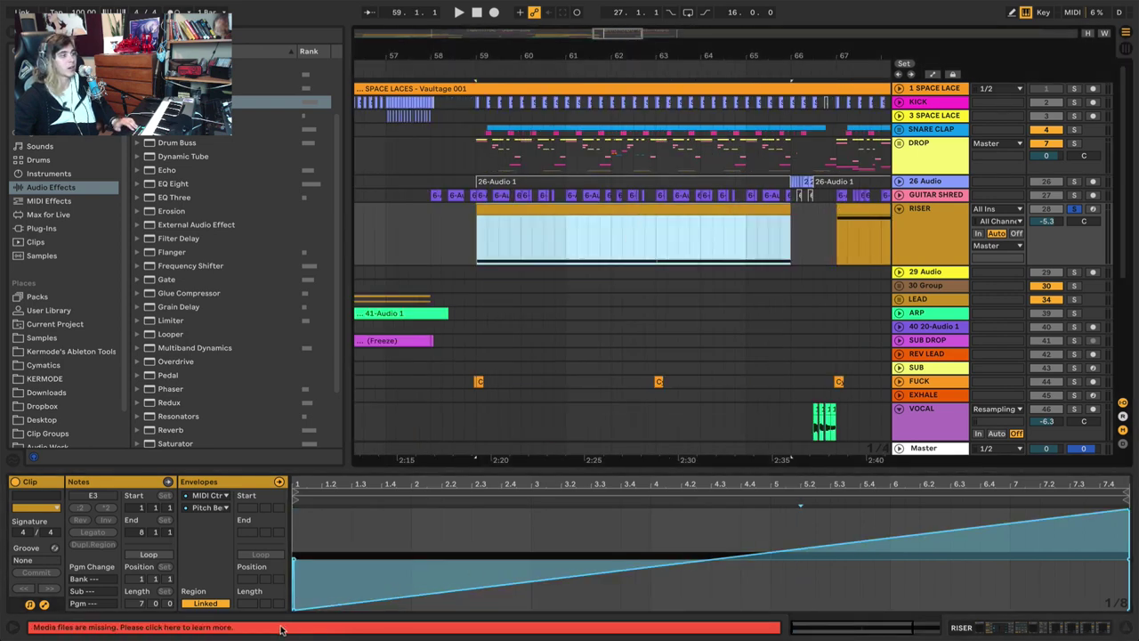
{"action": "mouse_move", "coordinate": [297, 609]}
{"action": "left_click_drag", "start_coordinate": [290, 483], "coordinate": [347, 619]}
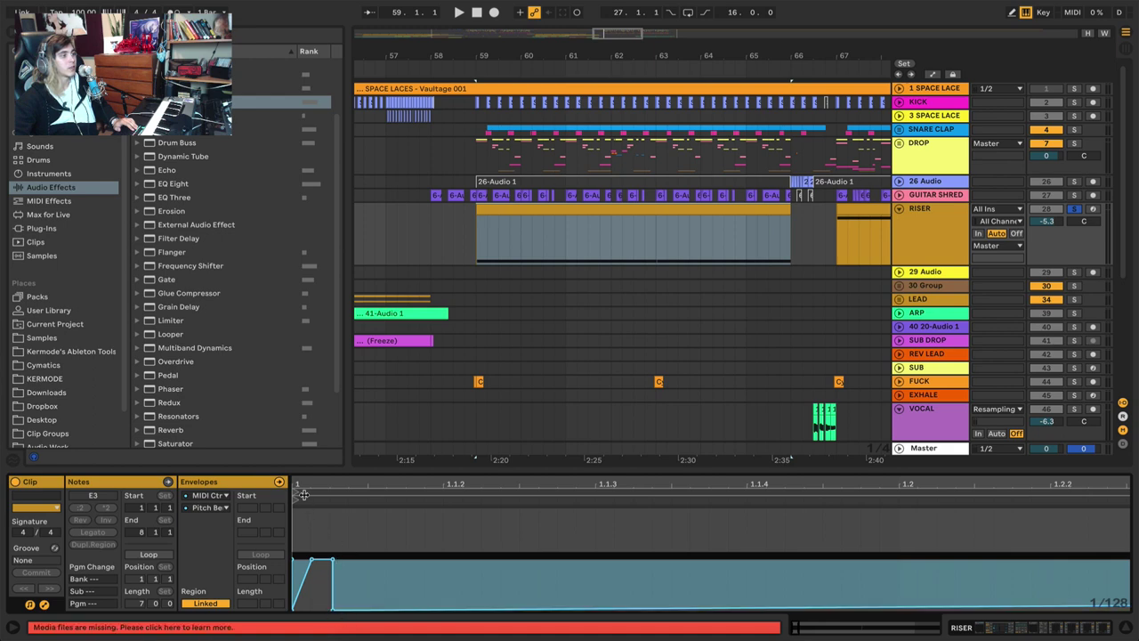
{"action": "left_click_drag", "start_coordinate": [415, 490], "coordinate": [416, 540]}
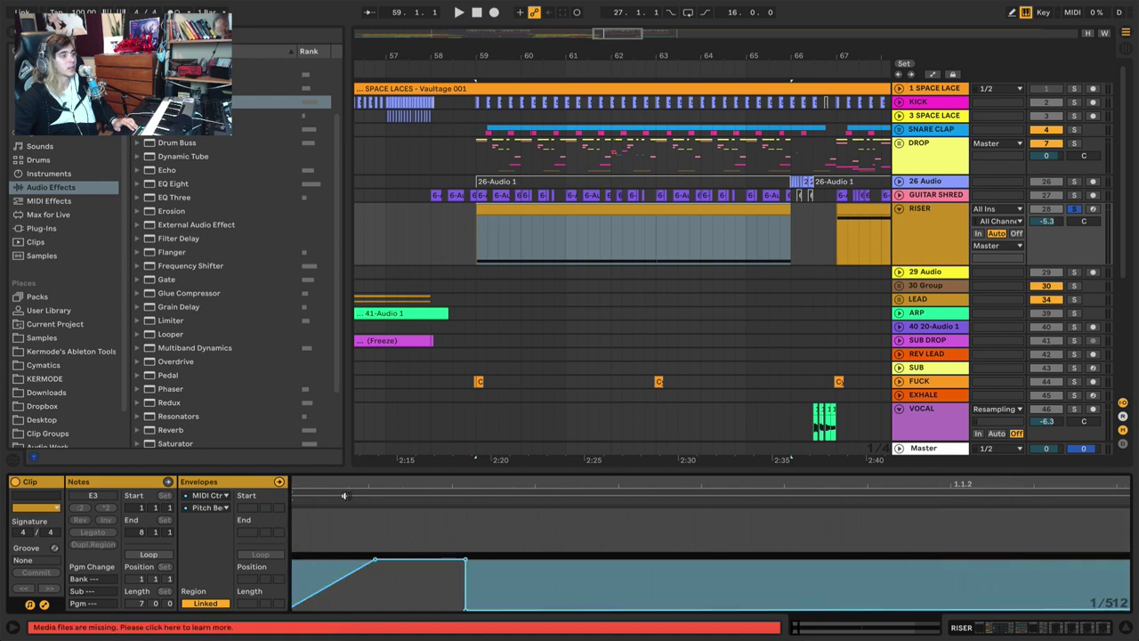
{"action": "left_click_drag", "start_coordinate": [341, 488], "coordinate": [347, 488]}
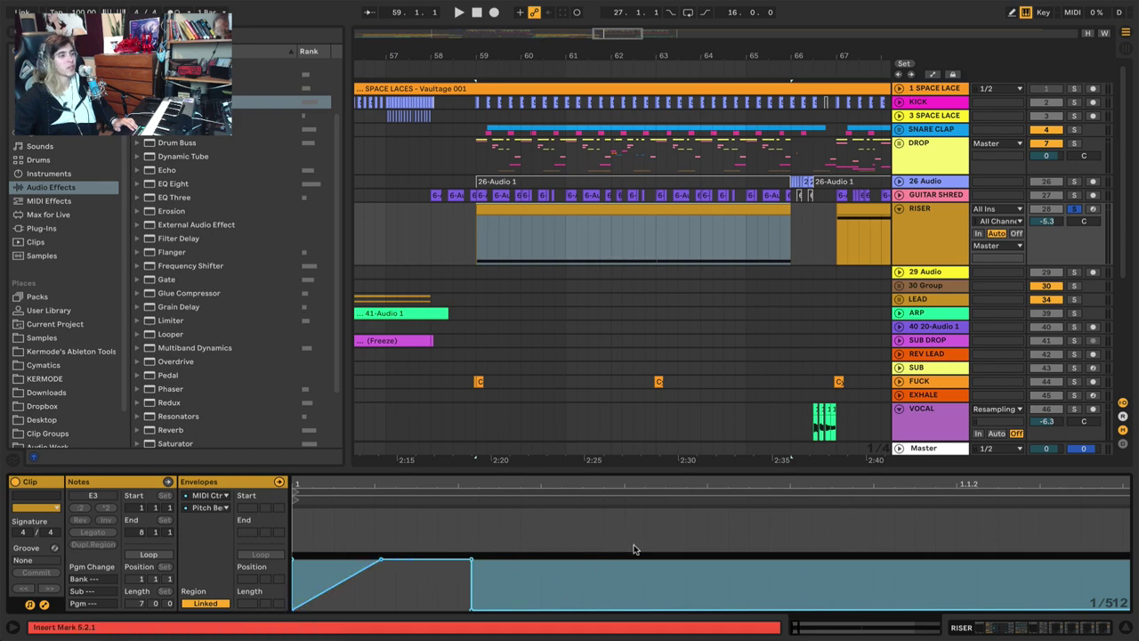
{"action": "scroll", "coordinate": [560, 485], "scroll_direction": "down", "scroll_amount": 5}
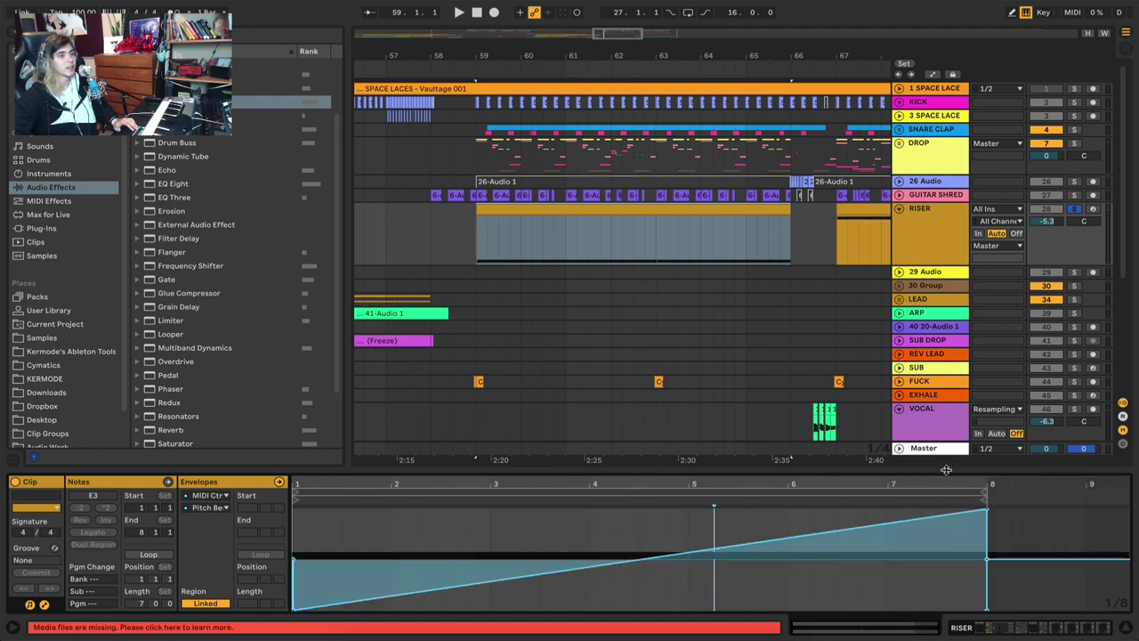
Drag the pitch-bend ramp's end breakpoint up to 8191 and play the clip from bar 59.
{"action": "scroll", "coordinate": [986, 486], "scroll_direction": "up", "scroll_amount": 5}
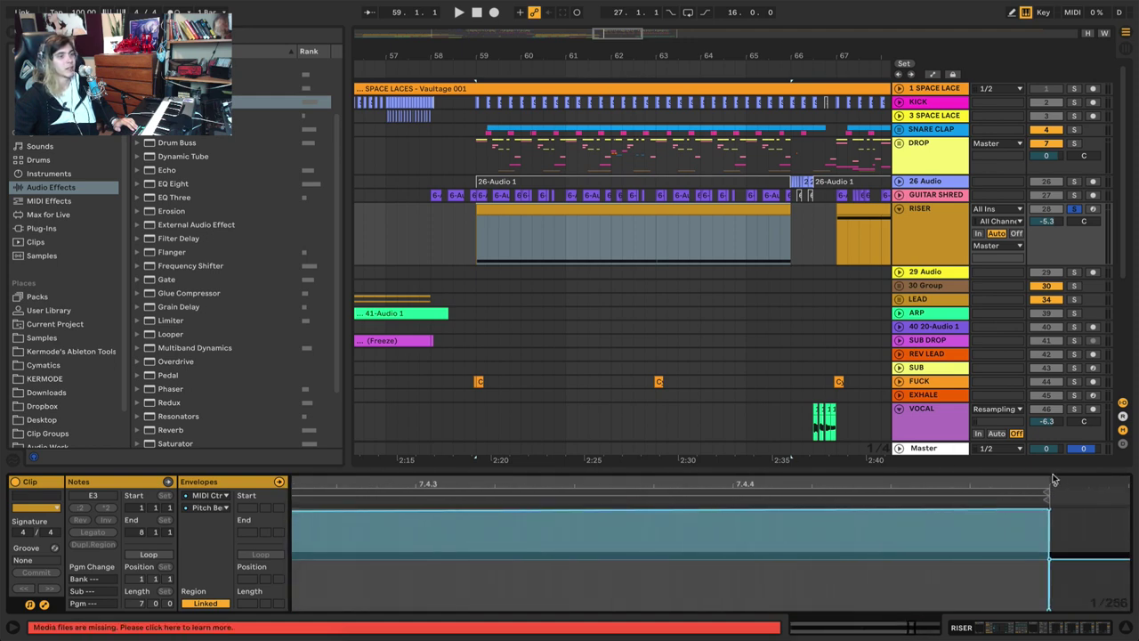
{"action": "scroll", "coordinate": [1046, 482], "scroll_direction": "up", "scroll_amount": 4}
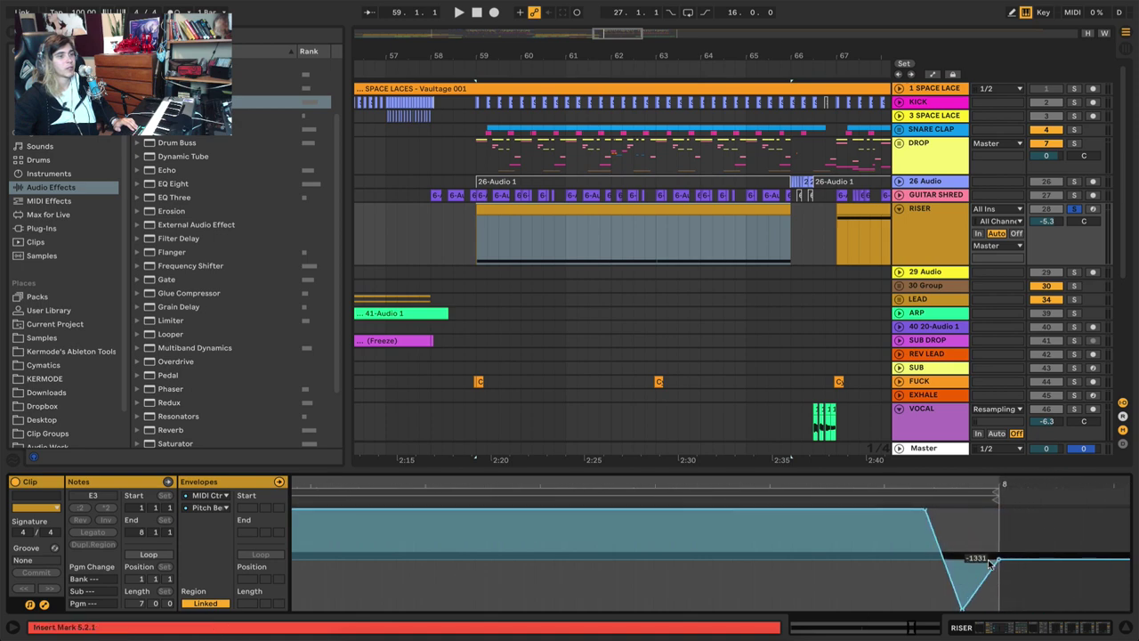
{"action": "scroll", "coordinate": [949, 487], "scroll_direction": "down", "scroll_amount": 9}
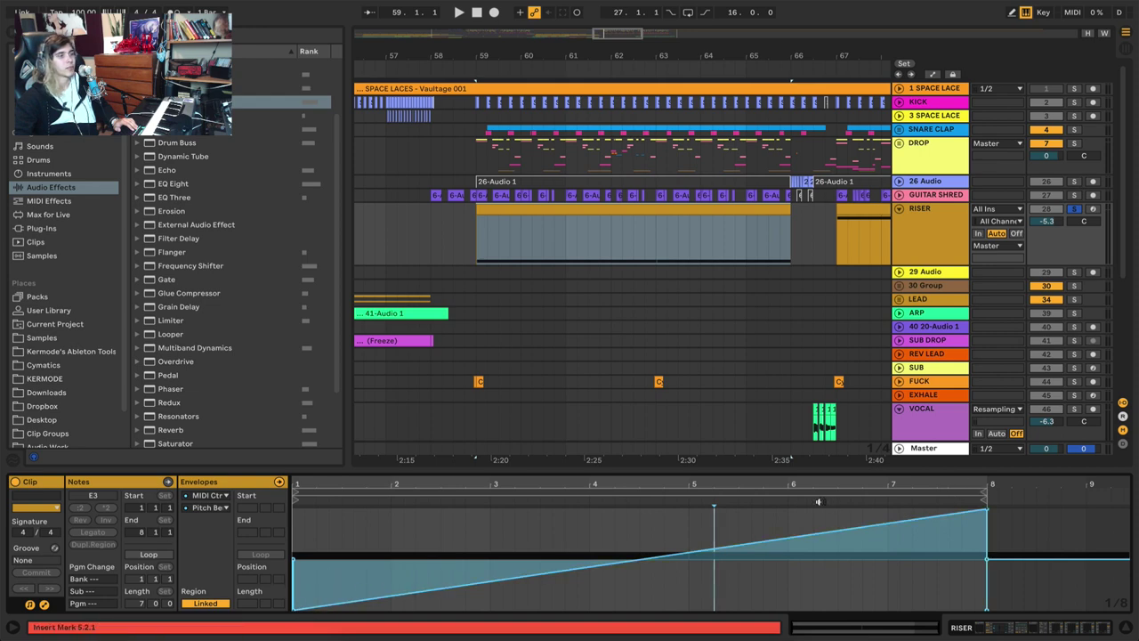
{"action": "left_click", "coordinate": [791, 237]}
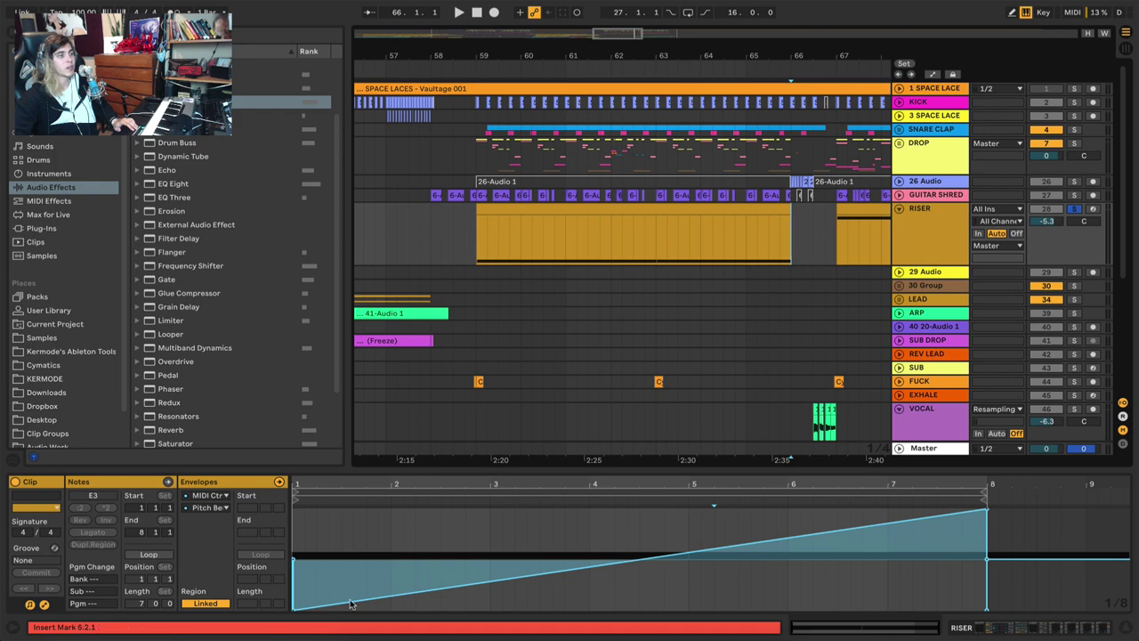
{"action": "left_click", "coordinate": [298, 607]}
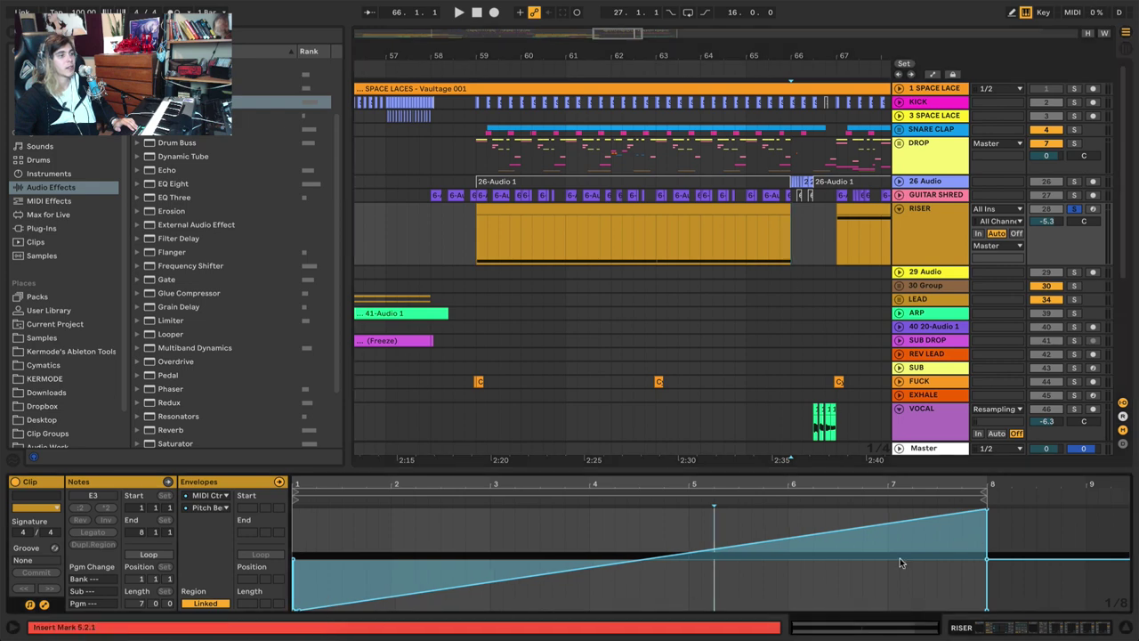
{"action": "left_click_drag", "start_coordinate": [982, 514], "coordinate": [980, 509]}
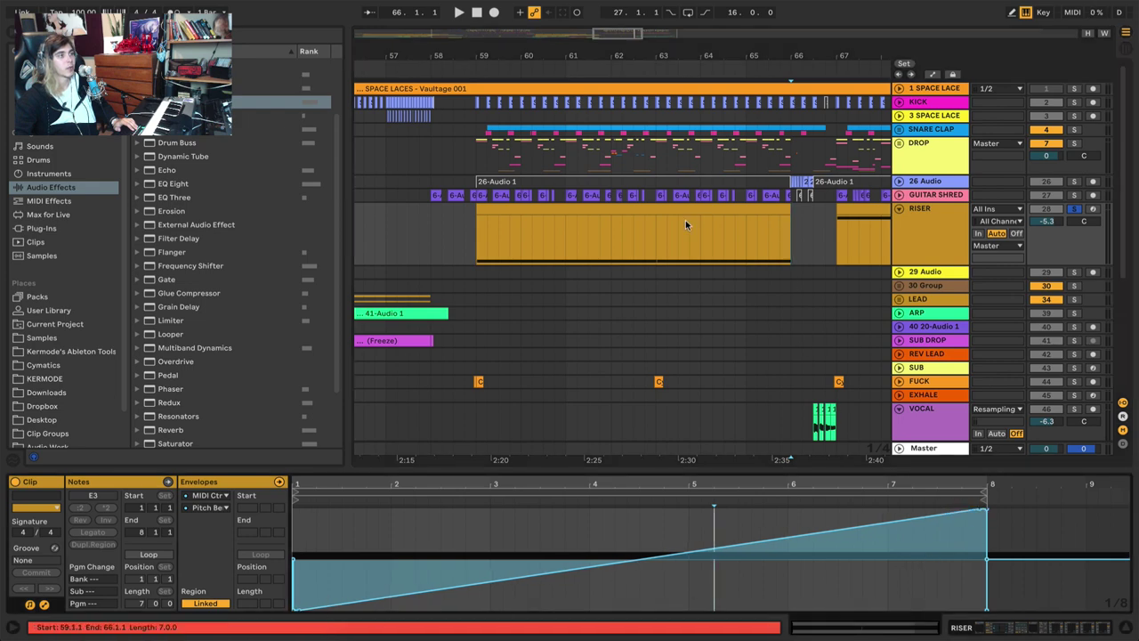
{"action": "left_click", "coordinate": [625, 212]}
{"action": "key", "text": "space"}
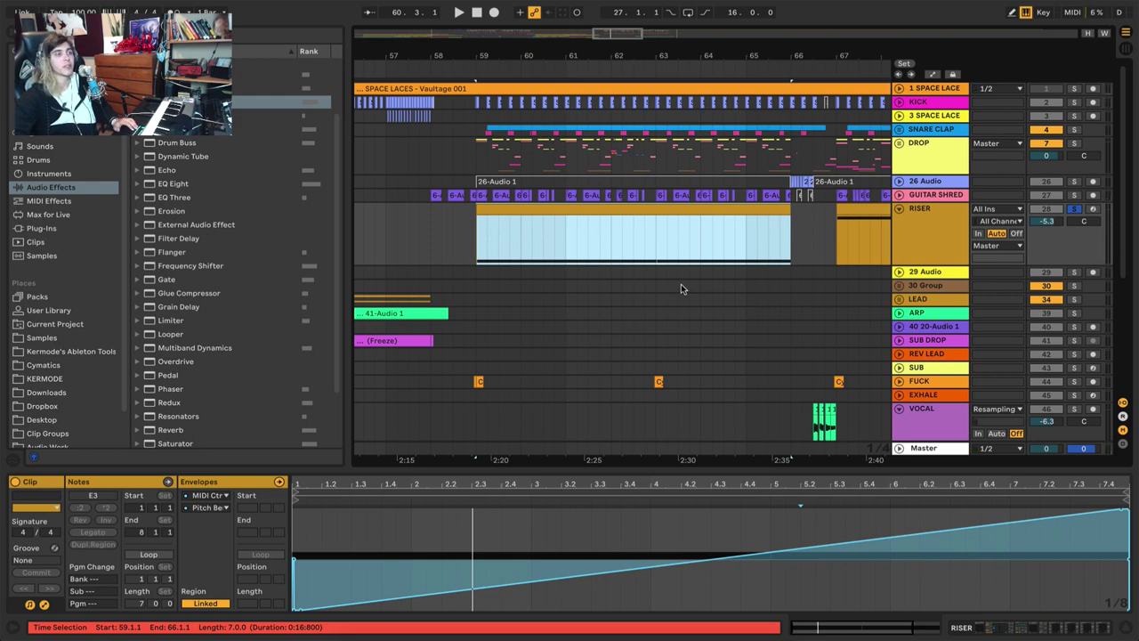
Show the RISER device chain, check Serum briefly, then play and select the RISER clip.
{"action": "key", "text": "shift+Tab"}
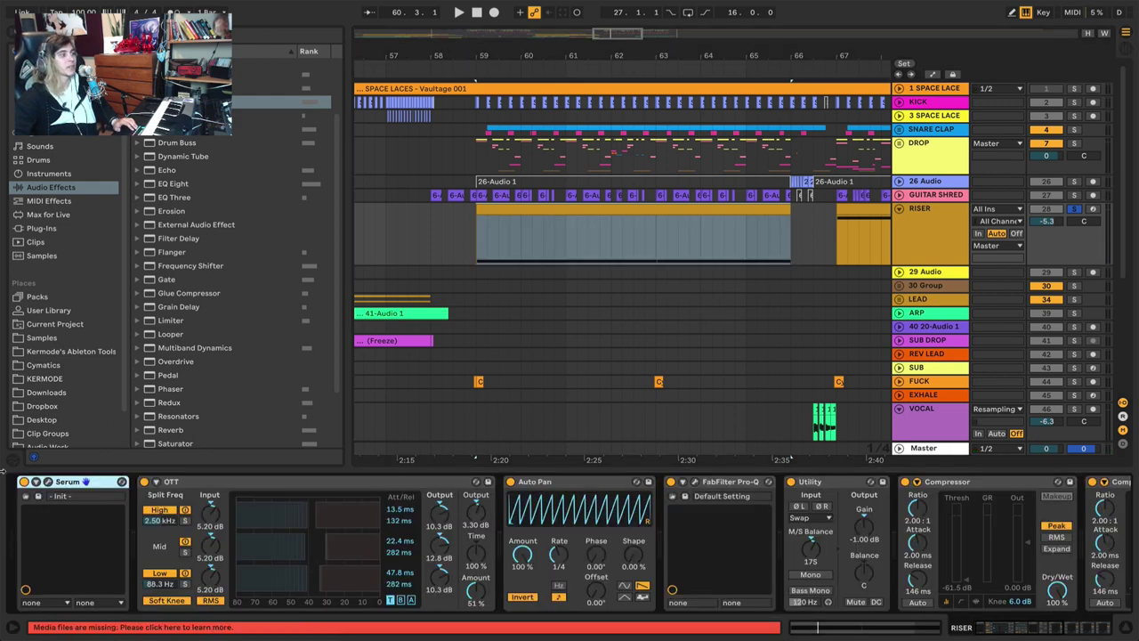
{"action": "left_click", "coordinate": [47, 481]}
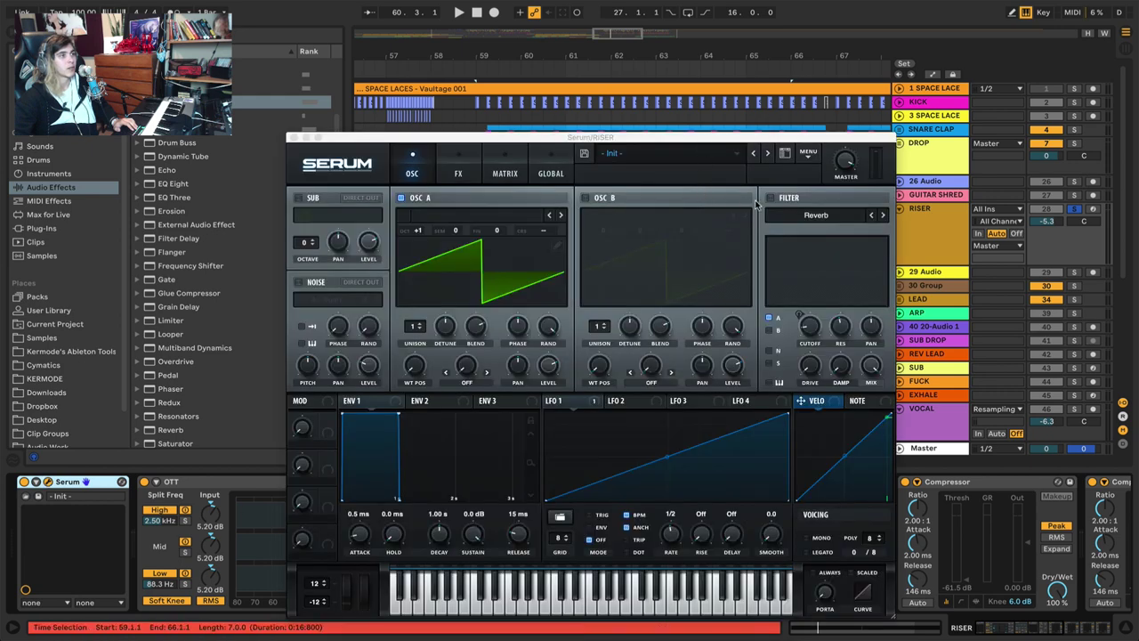
{"action": "left_click", "coordinate": [292, 137]}
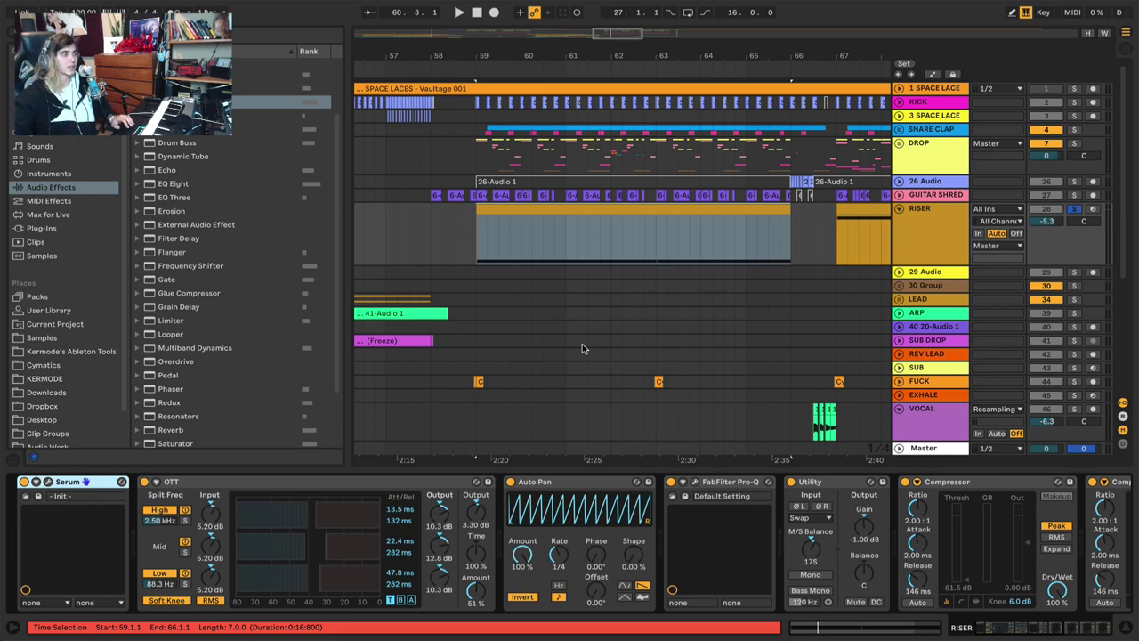
{"action": "key", "text": "space"}
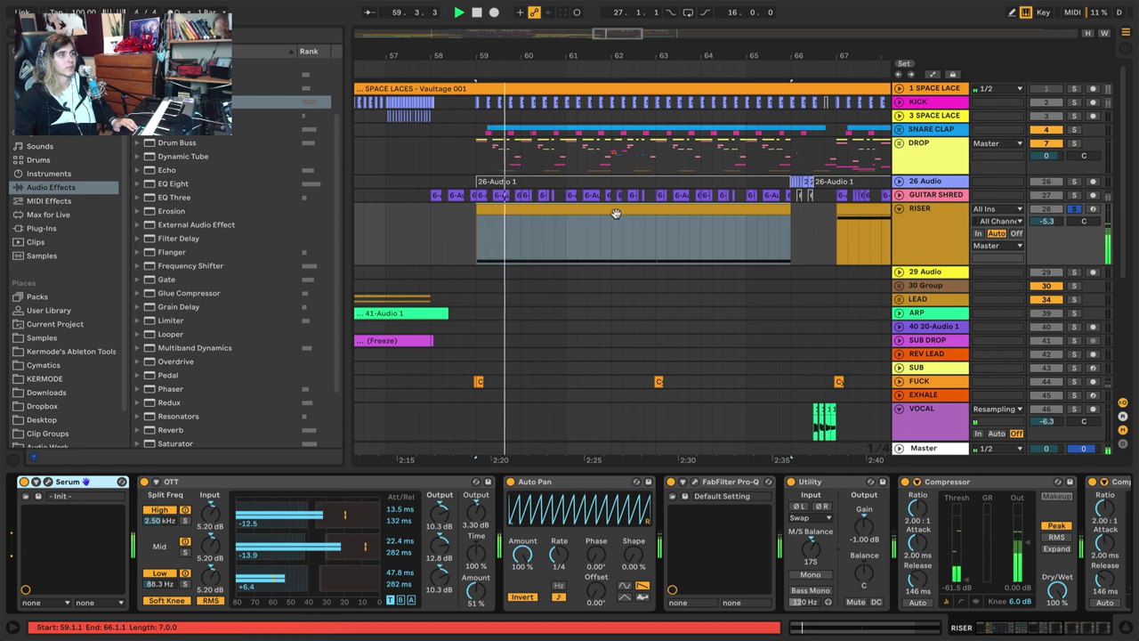
{"action": "left_click", "coordinate": [569, 236]}
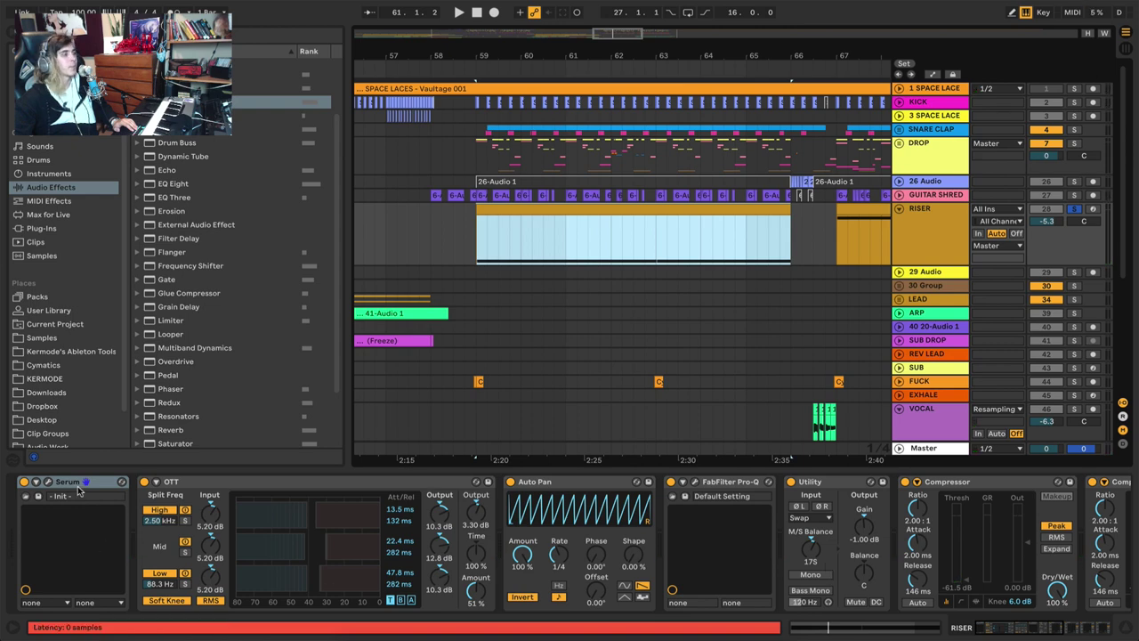
Enable Serum's Reverb filter with cutoff around 2129 Hz and resonance at 75%.
{"action": "left_click", "coordinate": [48, 481]}
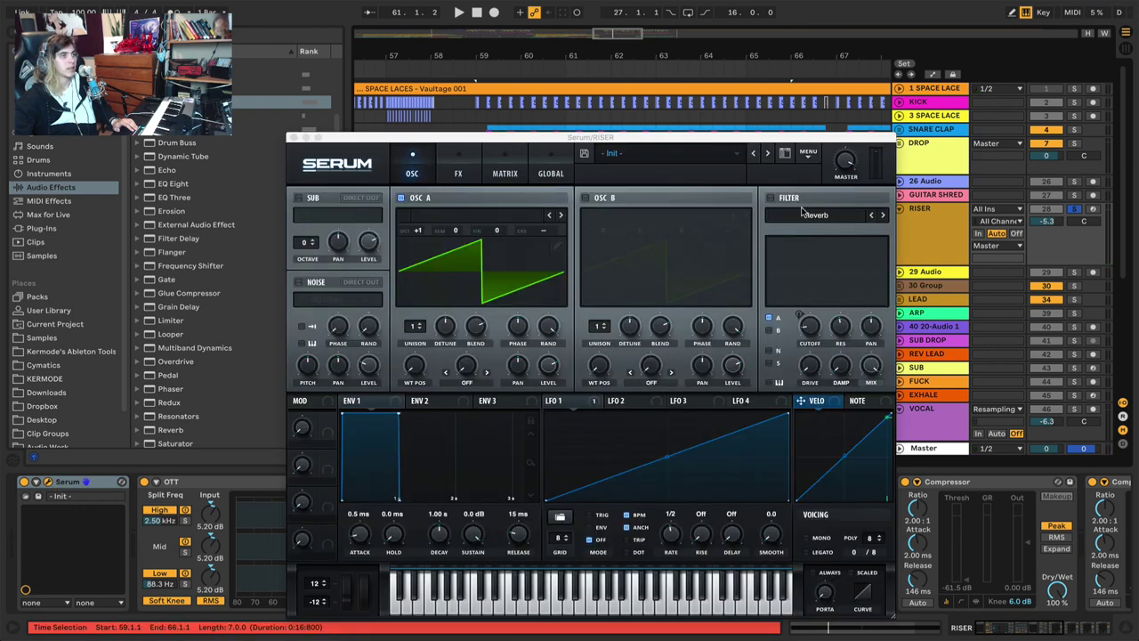
{"action": "left_click", "coordinate": [770, 198]}
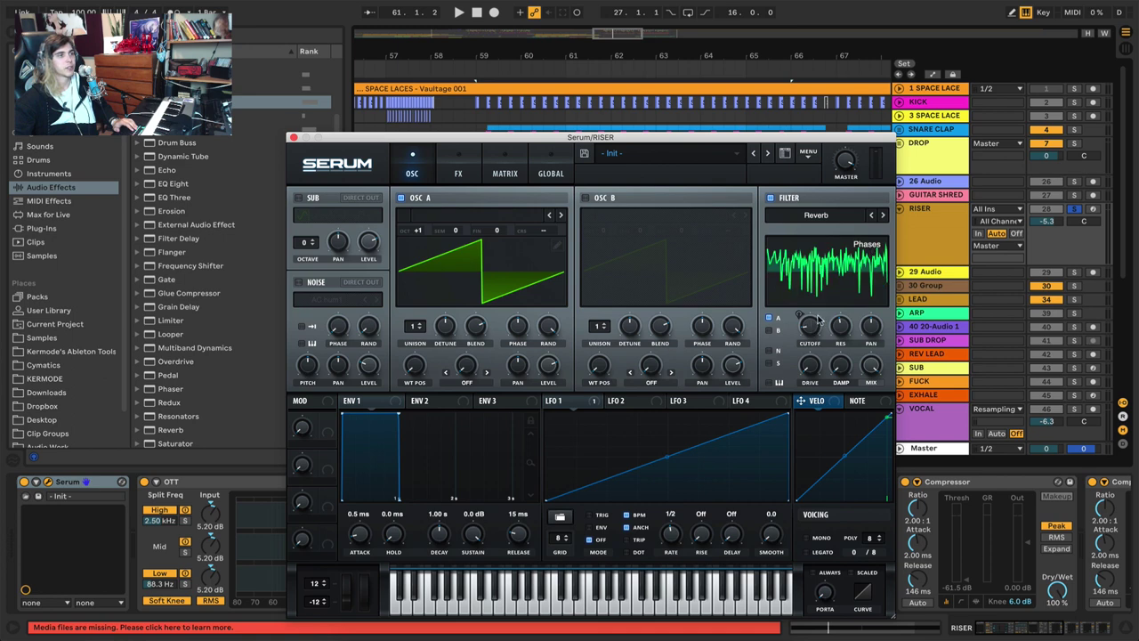
{"action": "left_click_drag", "start_coordinate": [809, 331], "coordinate": [827, 258]}
{"action": "key", "text": "space"}
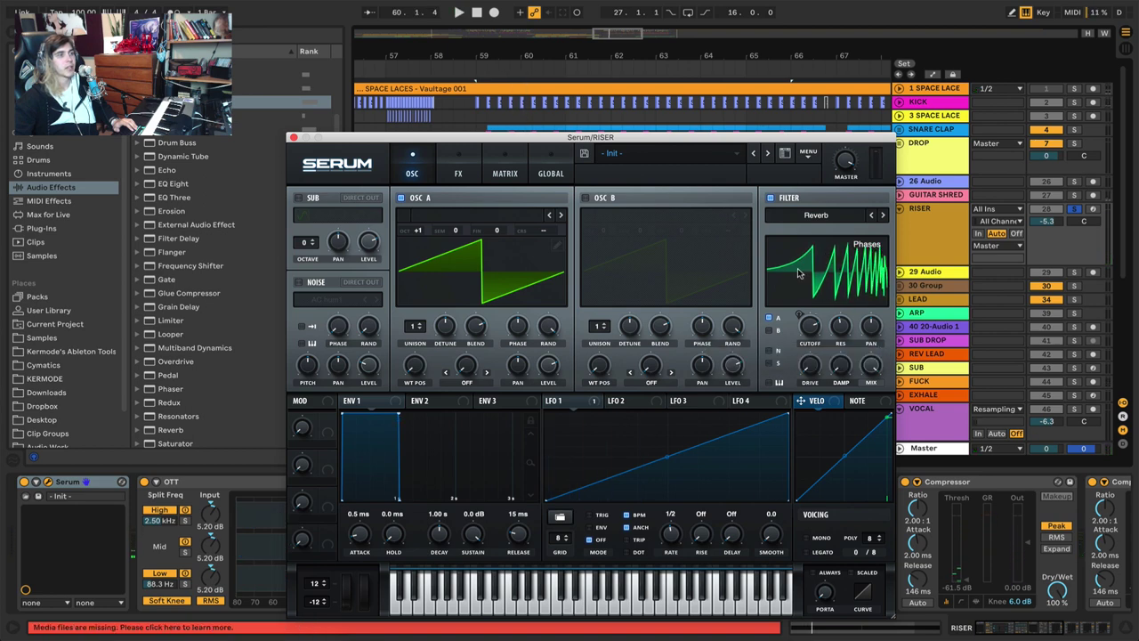
{"action": "left_click", "coordinate": [838, 281]}
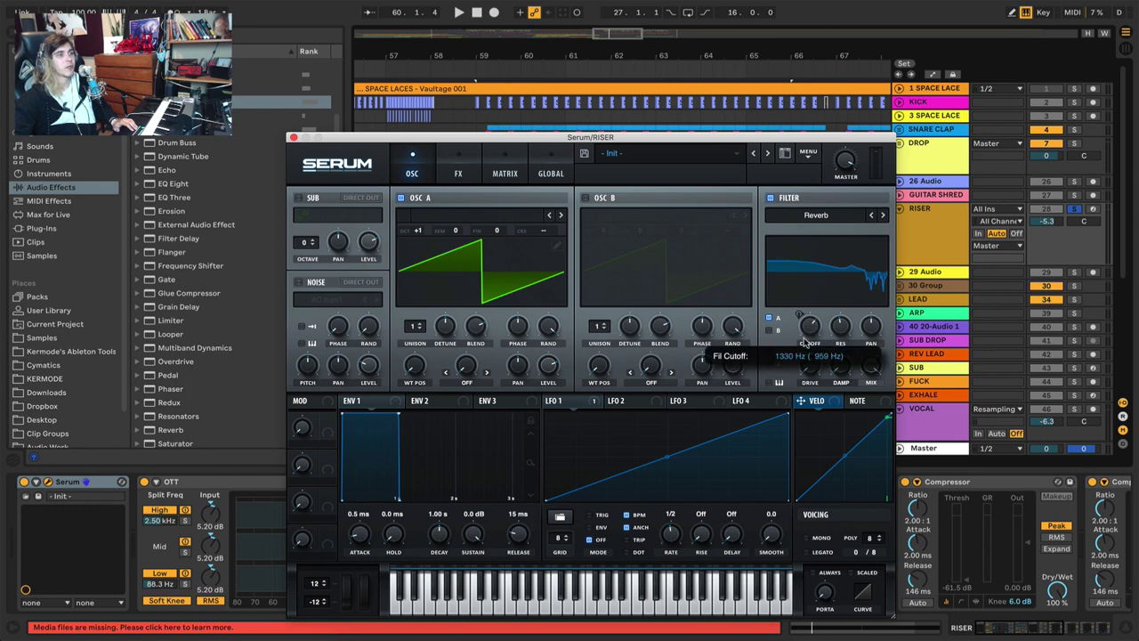
{"action": "left_click_drag", "start_coordinate": [840, 325], "coordinate": [849, 296]}
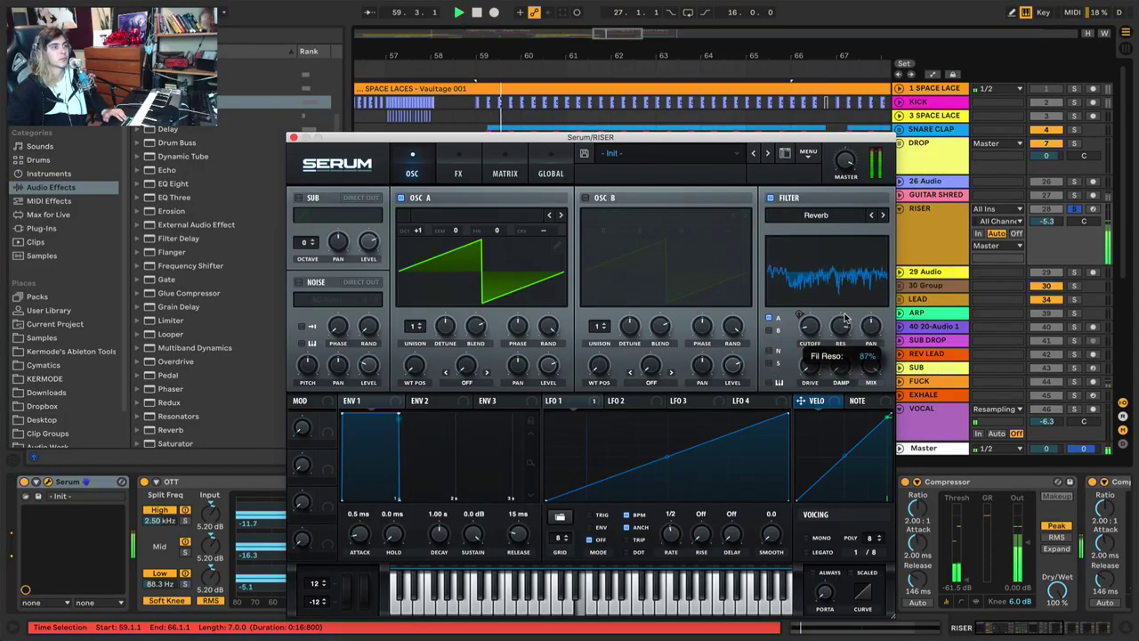
Lower resonance to about 70%, then A/B the riser with the filter bypassed and re-enabled.
{"action": "left_click_drag", "start_coordinate": [846, 320], "coordinate": [841, 344]}
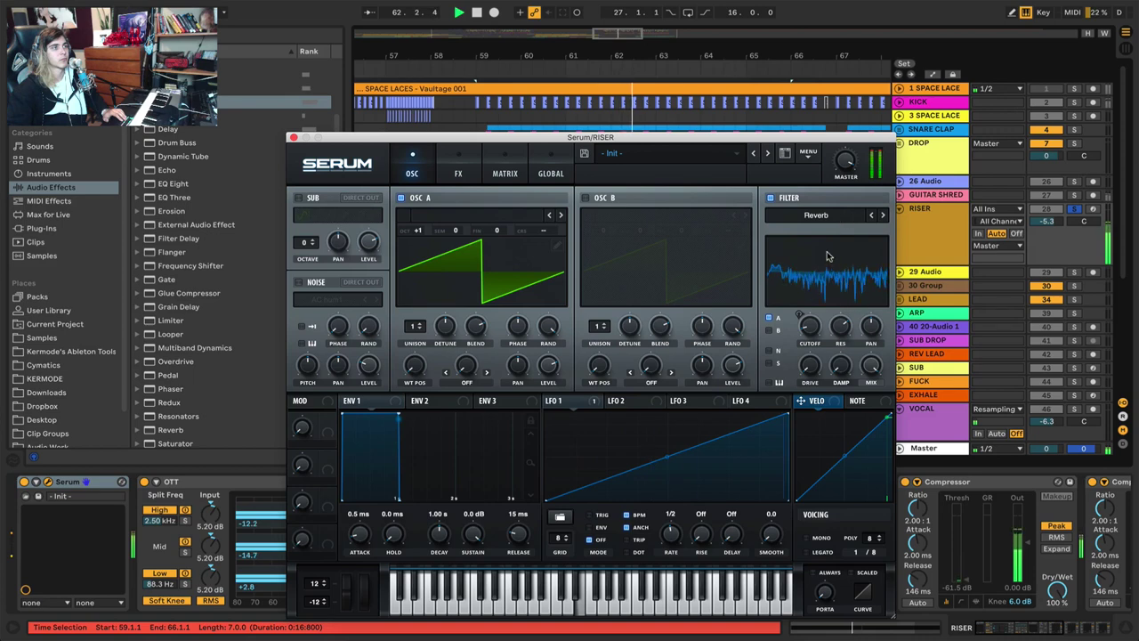
{"action": "key", "text": "space"}
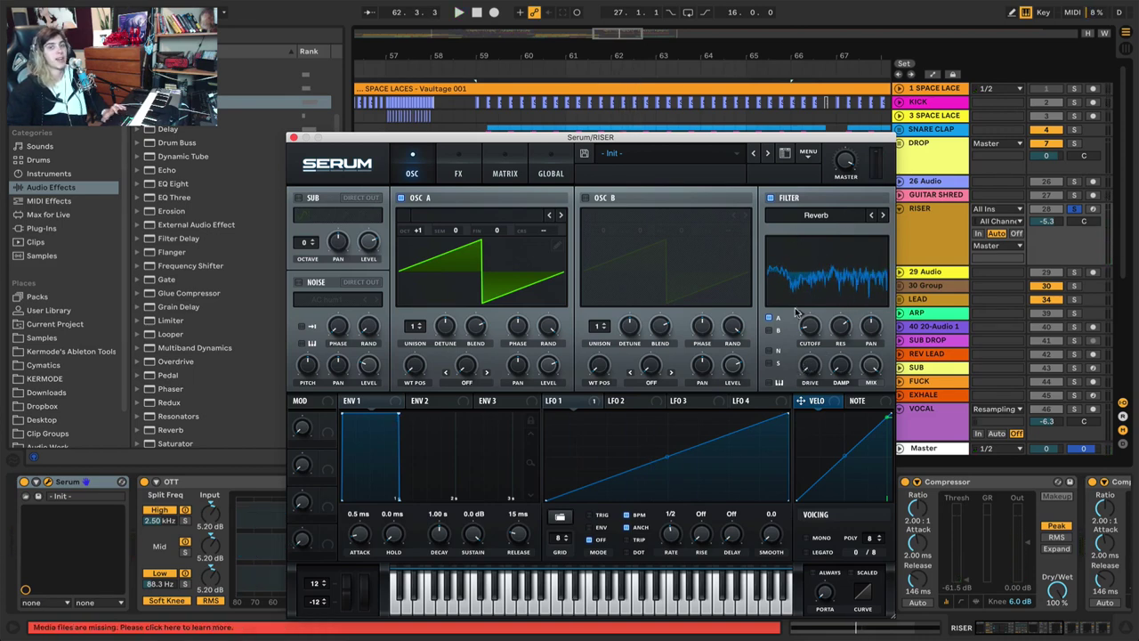
{"action": "key", "text": "space"}
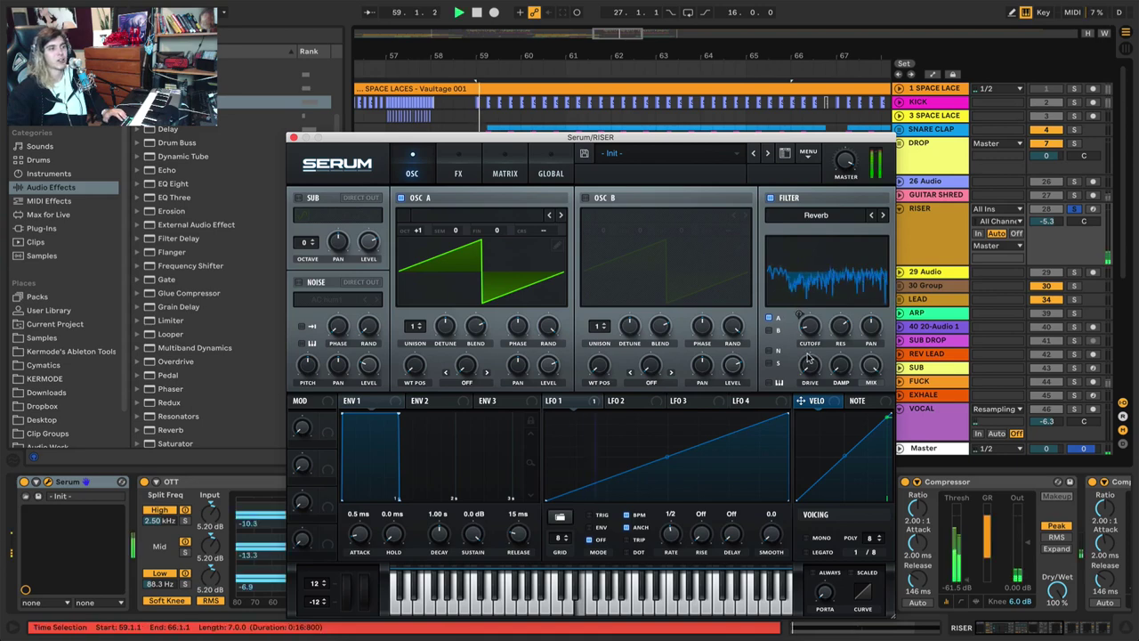
{"action": "left_click", "coordinate": [770, 197]}
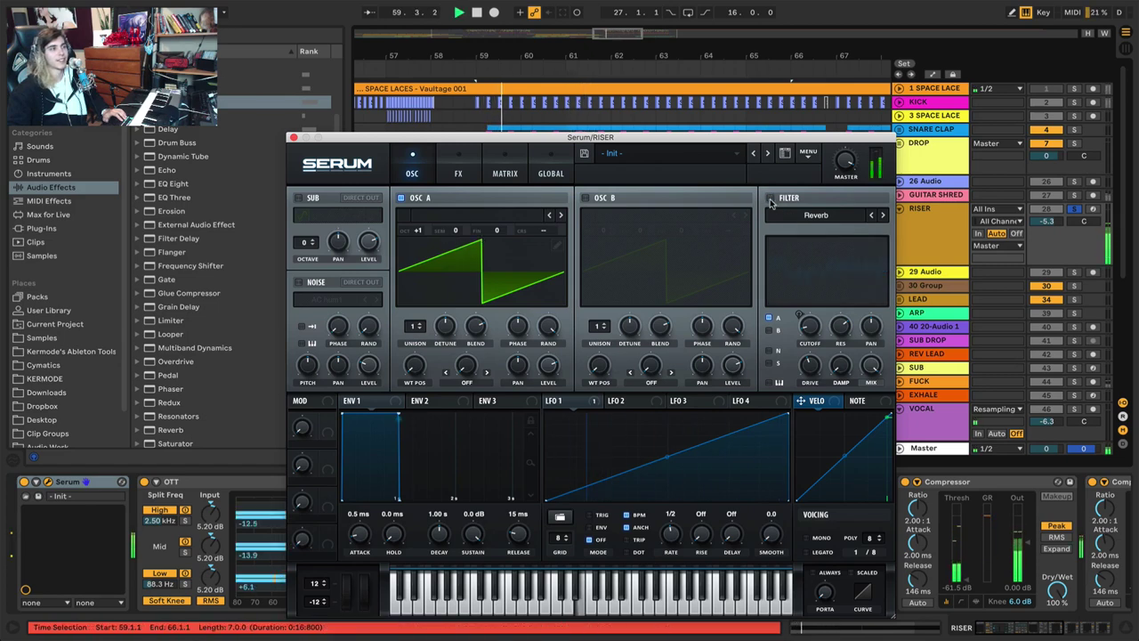
{"action": "left_click", "coordinate": [769, 197]}
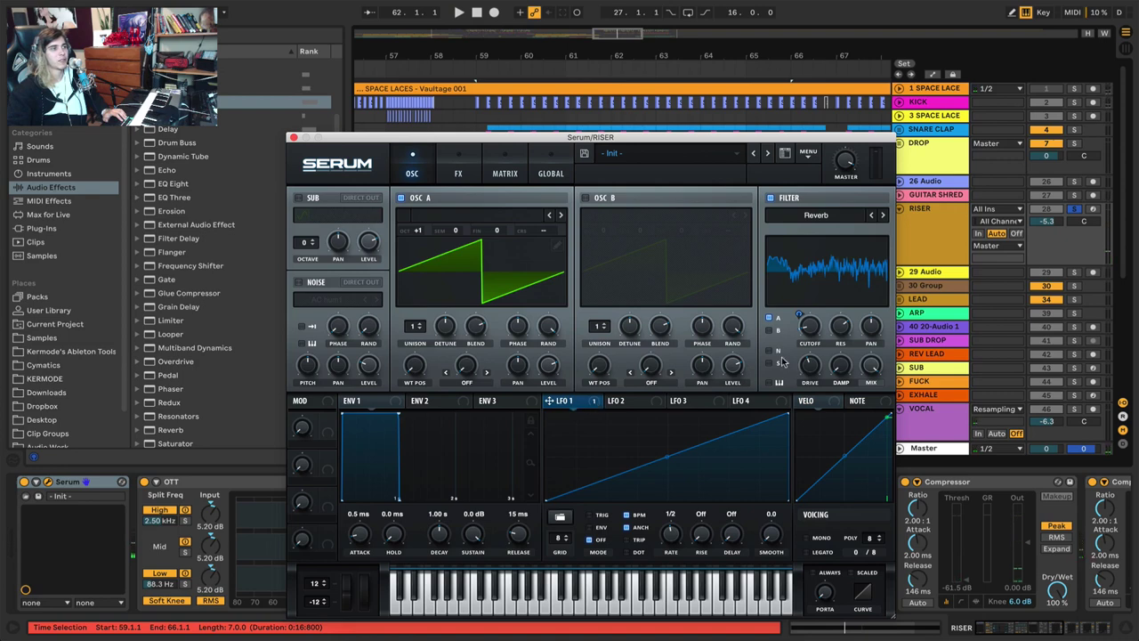
Remove the LFO 1 modulation from the filter cutoff and audition the unmodulated filter.
{"action": "right_click", "coordinate": [803, 327]}
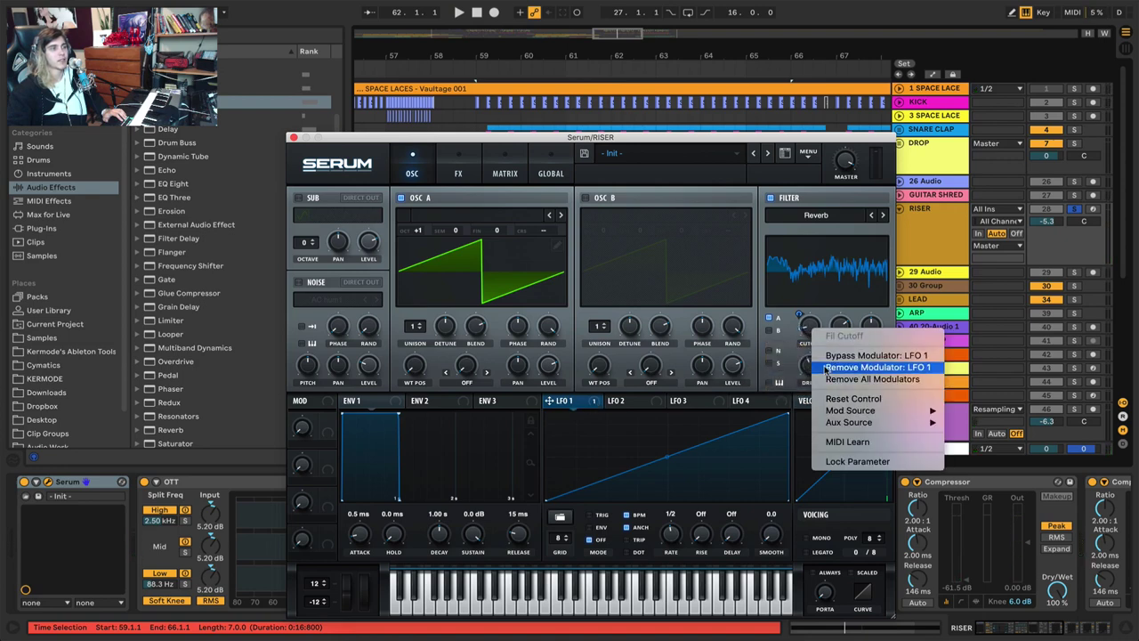
{"action": "left_click", "coordinate": [852, 371]}
{"action": "key", "text": "space"}
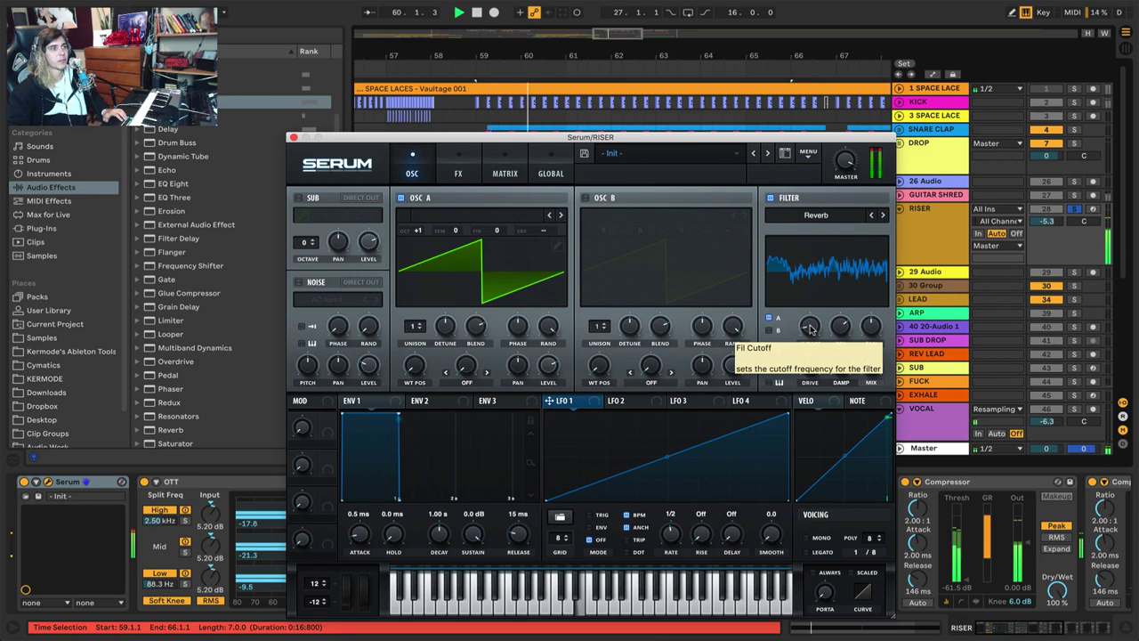
{"action": "key", "text": "space"}
Assign LFO 1 to the filter cutoff, trying amount 18 before settling on 9.
{"action": "left_click_drag", "start_coordinate": [549, 400], "coordinate": [801, 322]}
{"action": "key", "text": "space"}
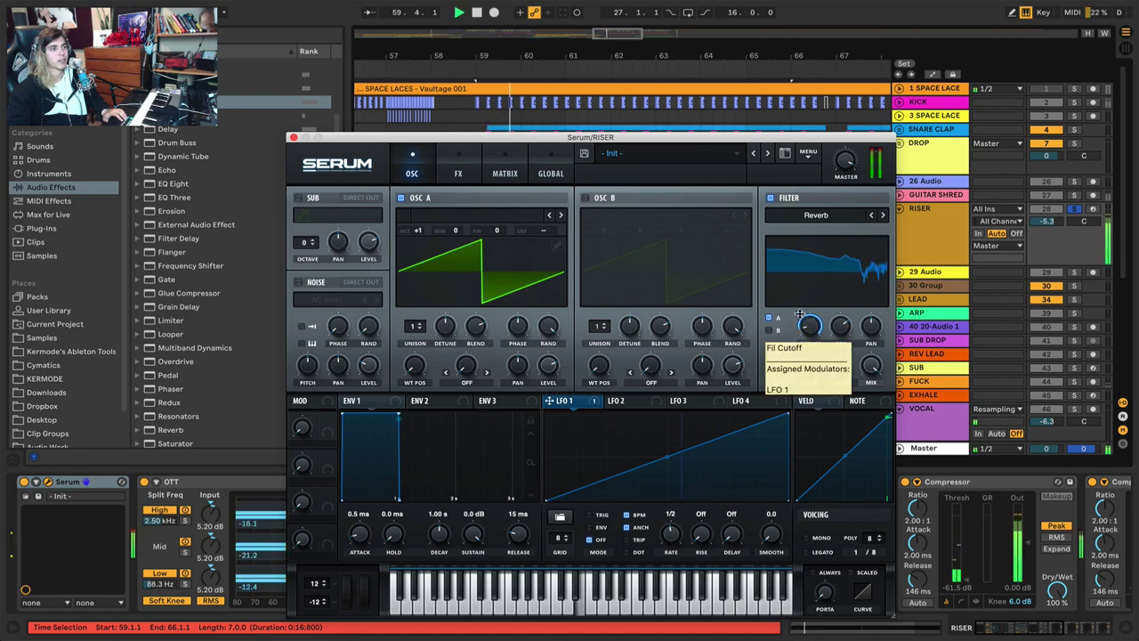
{"action": "left_click_drag", "start_coordinate": [781, 355], "coordinate": [782, 356]}
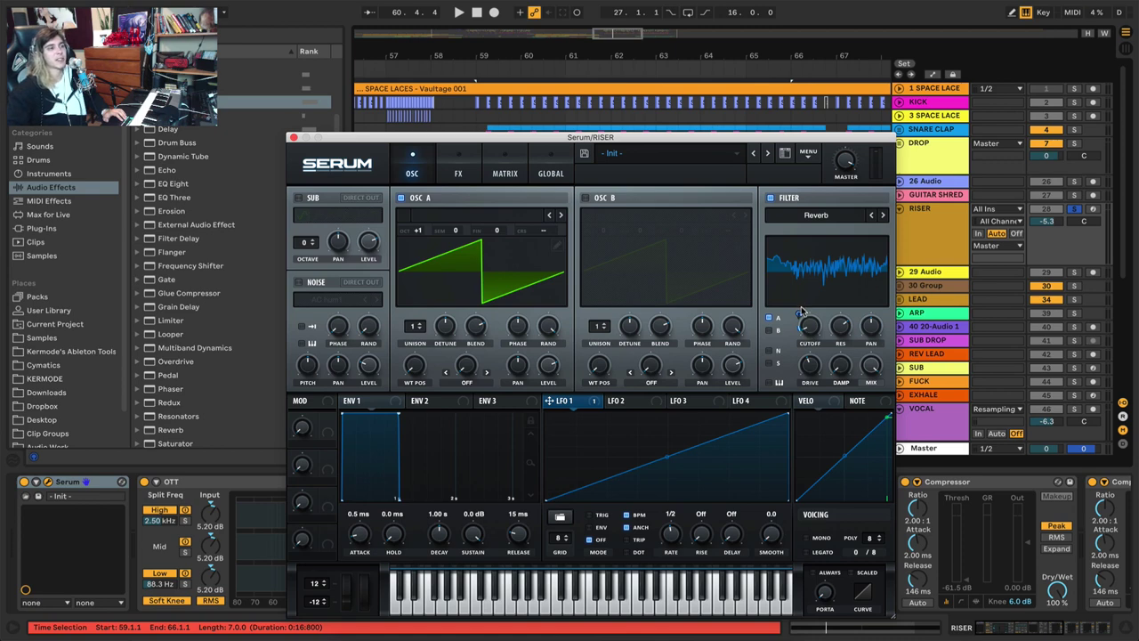
{"action": "left_click_drag", "start_coordinate": [800, 314], "coordinate": [800, 321]}
{"action": "key", "text": "space"}
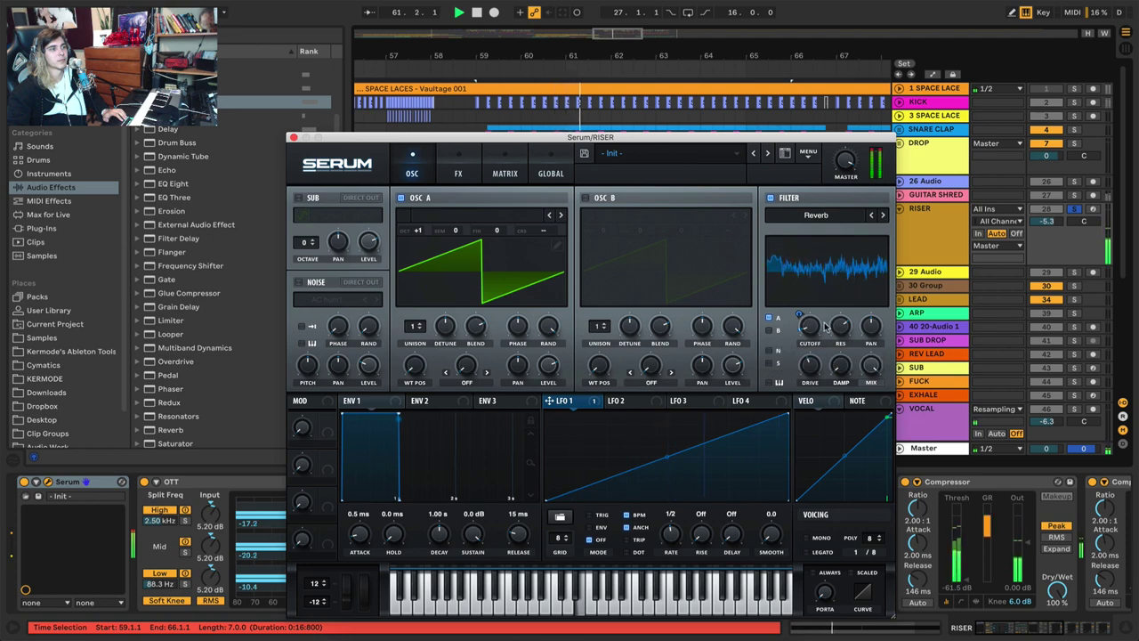
{"action": "key", "text": "space"}
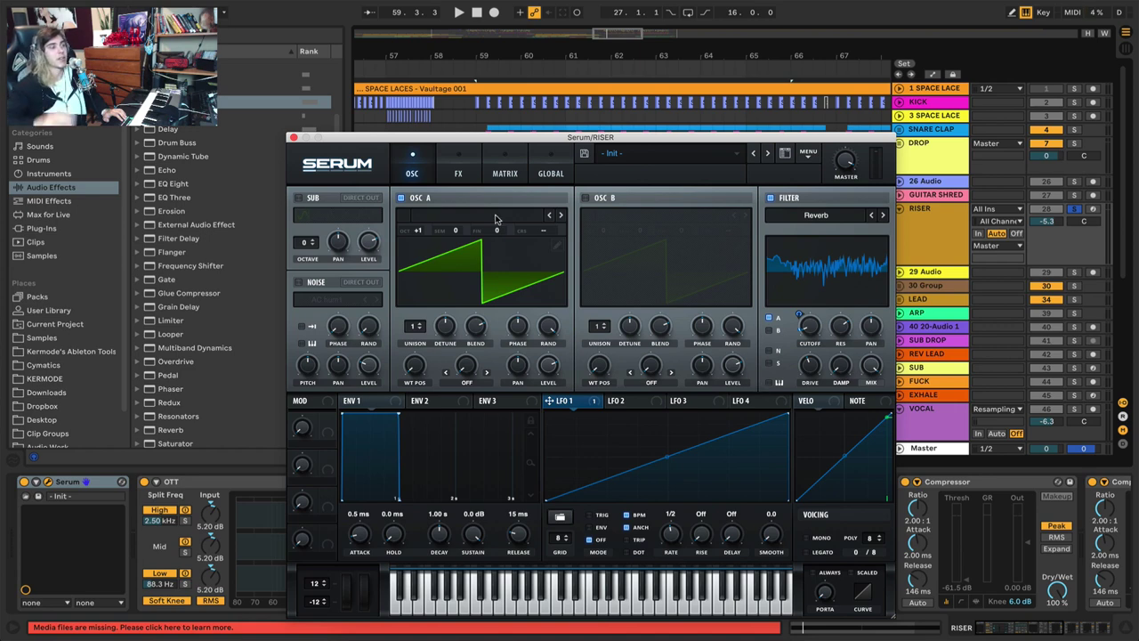
Turn on Serum's Reverb effect at 54% wet, audition it, then close Serum and play from bar 59.
{"action": "left_click", "coordinate": [461, 169]}
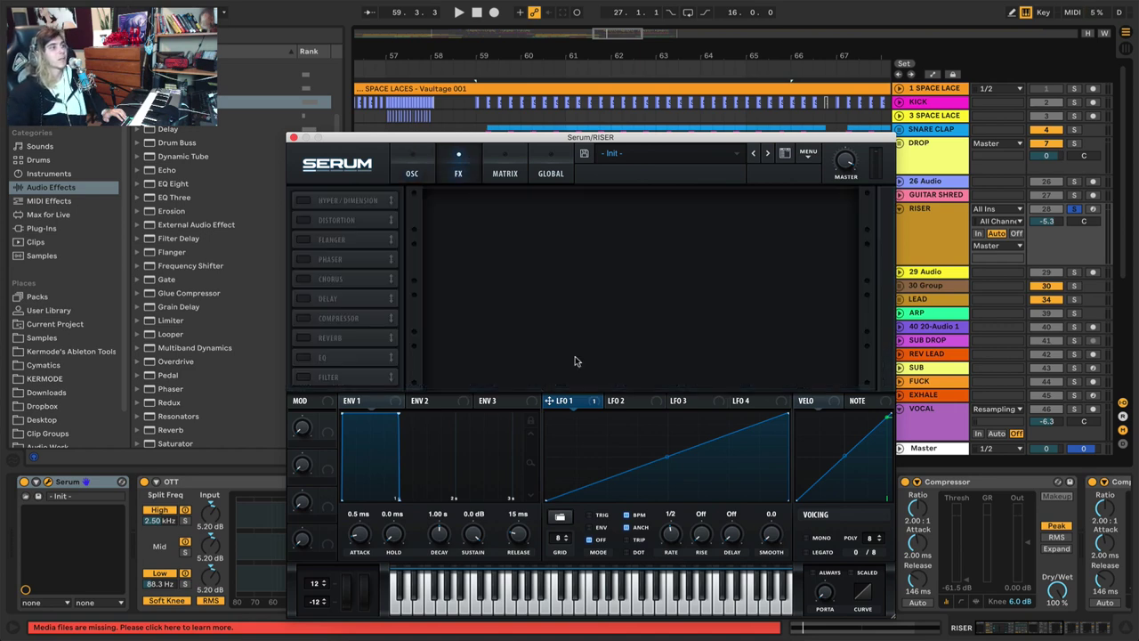
{"action": "left_click", "coordinate": [302, 338]}
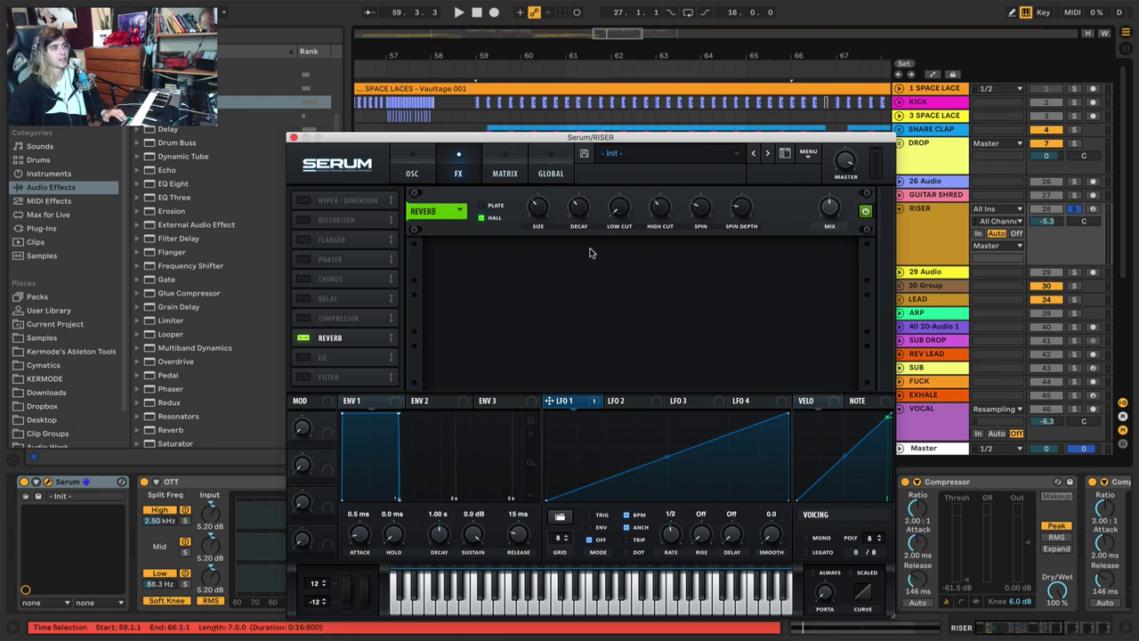
{"action": "key", "text": "space"}
{"action": "mouse_move", "coordinate": [830, 208]}
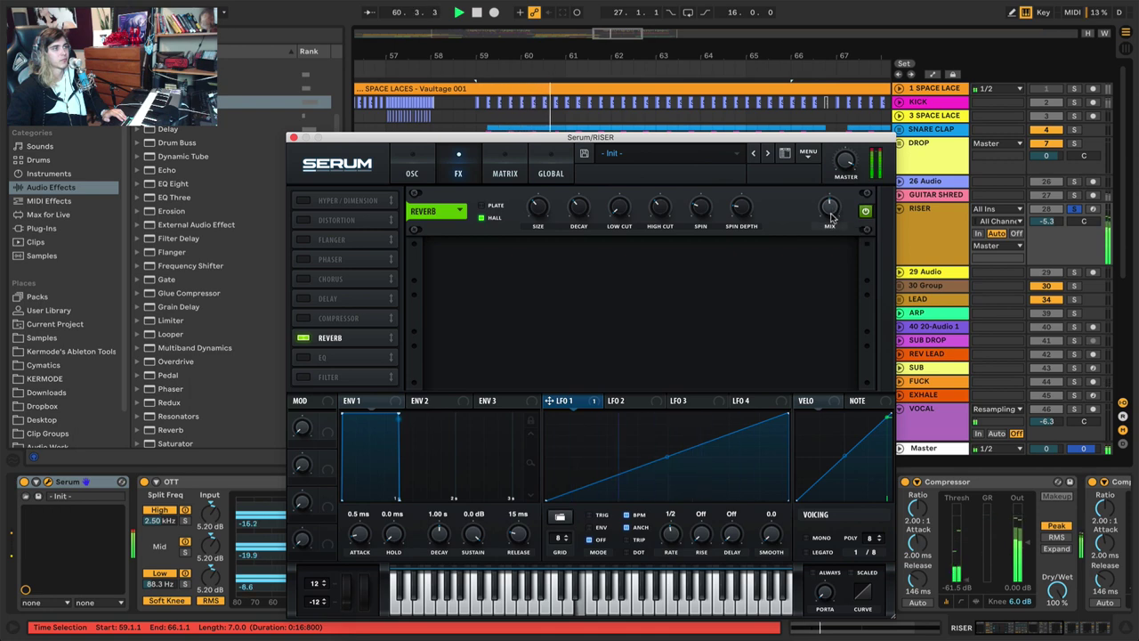
{"action": "key", "text": "space"}
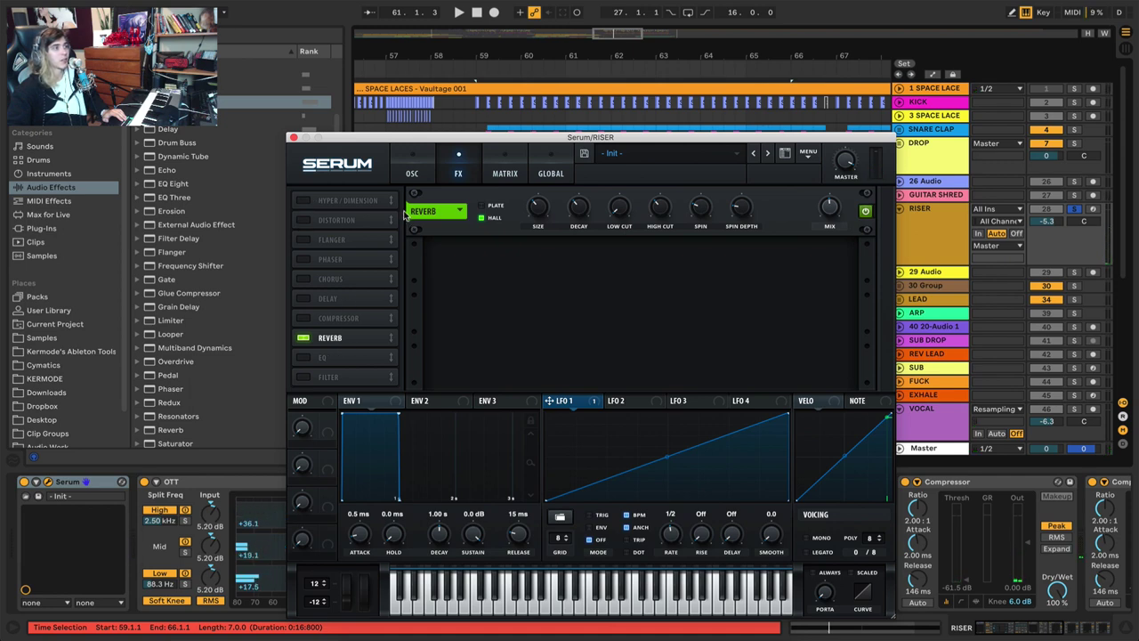
{"action": "left_click", "coordinate": [407, 173]}
{"action": "left_click", "coordinate": [293, 138]}
{"action": "key", "text": "space"}
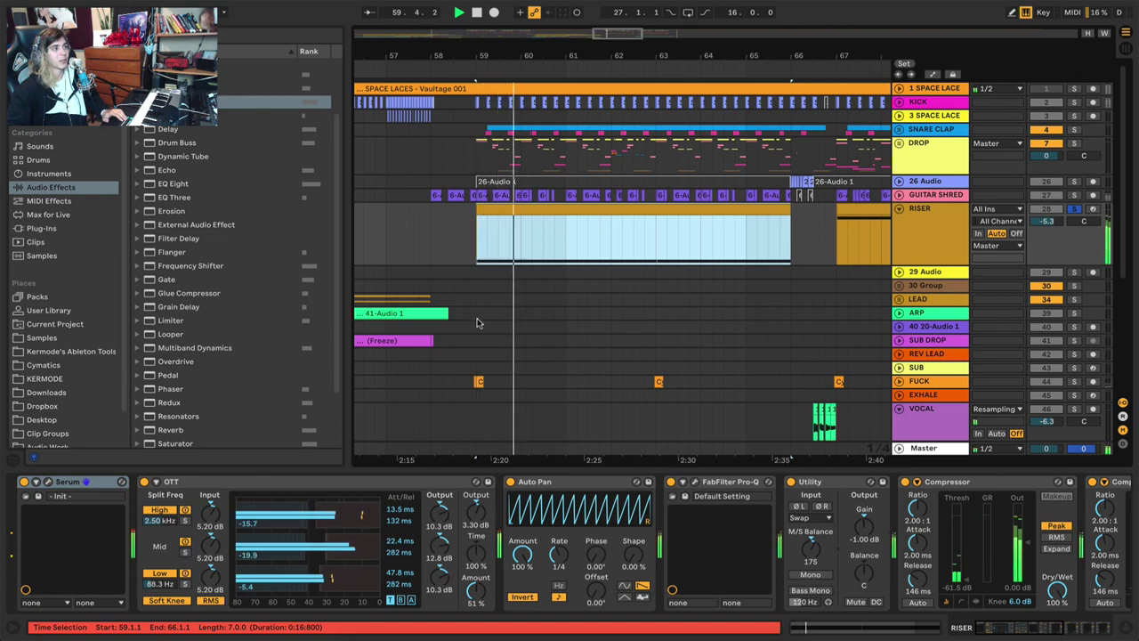
Check Pro-Q and compare Auto Pan at 0% versus 100%, leaving it at 100%.
{"action": "key", "text": "space"}
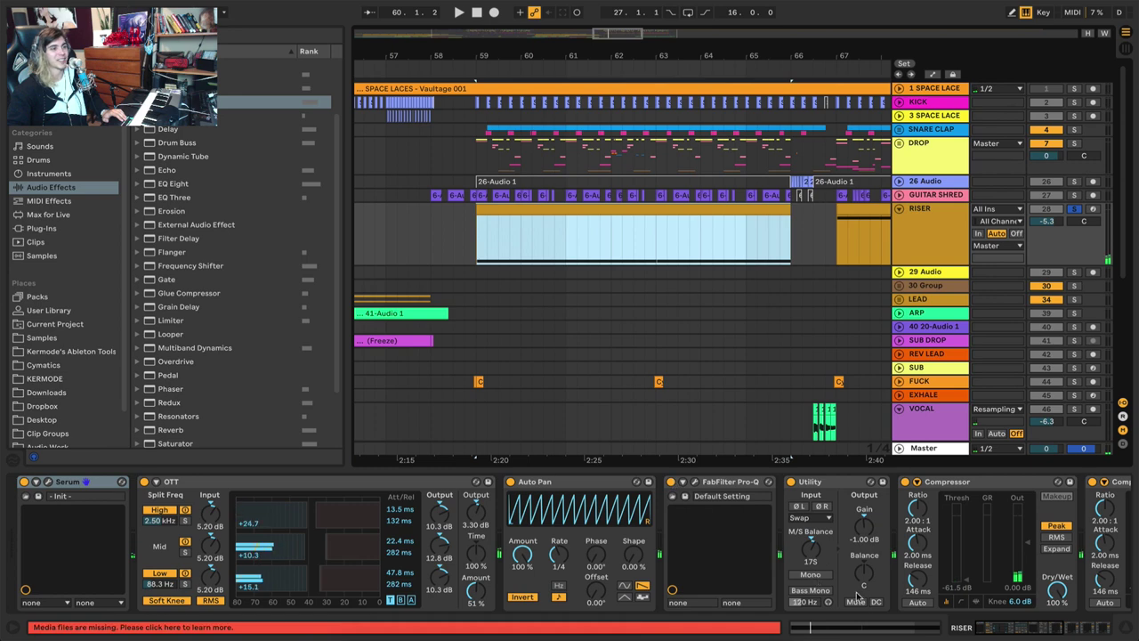
{"action": "mouse_move", "coordinate": [999, 625]}
{"action": "left_mouse_down"}
{"action": "mouse_move", "coordinate": [1046, 623]}
{"action": "mouse_move", "coordinate": [988, 614]}
{"action": "left_mouse_up"}
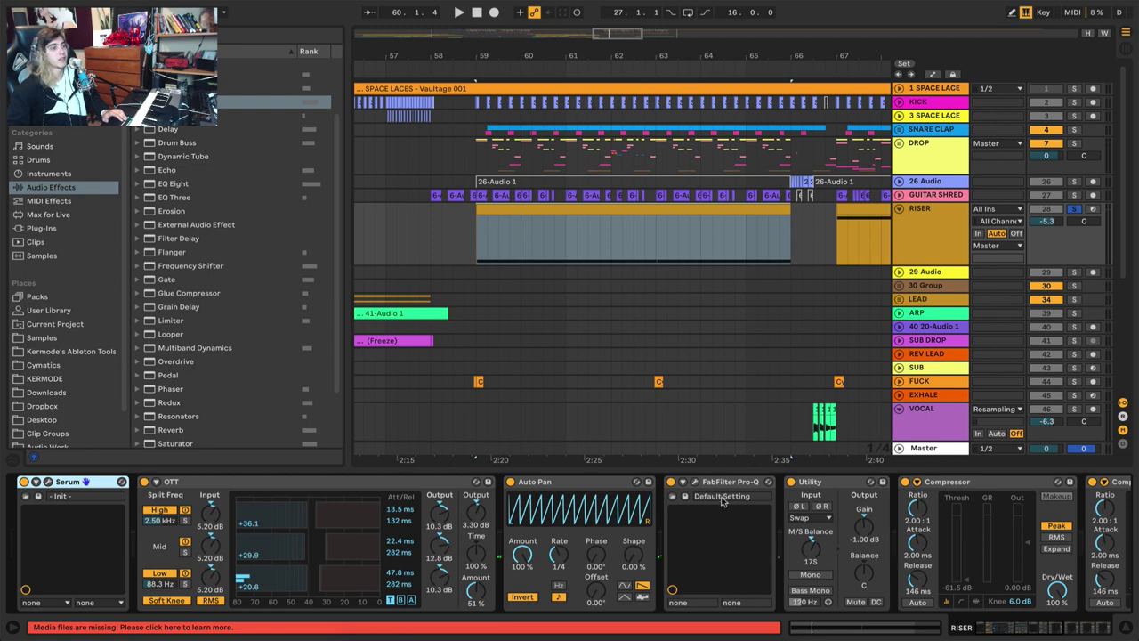
{"action": "left_click", "coordinate": [694, 481]}
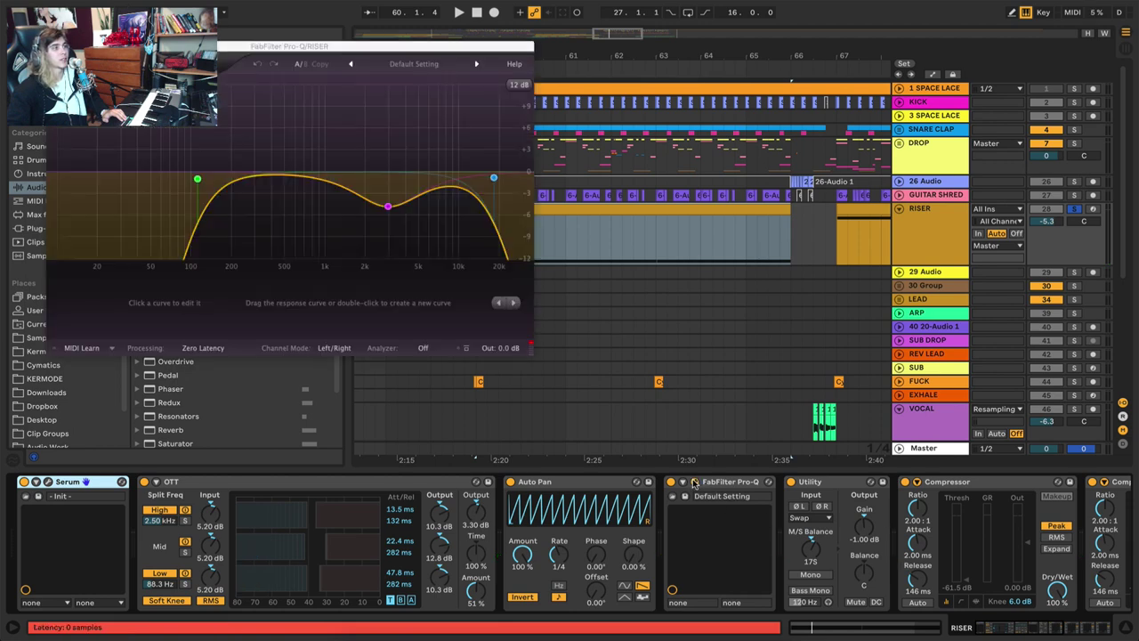
{"action": "left_click", "coordinate": [694, 481]}
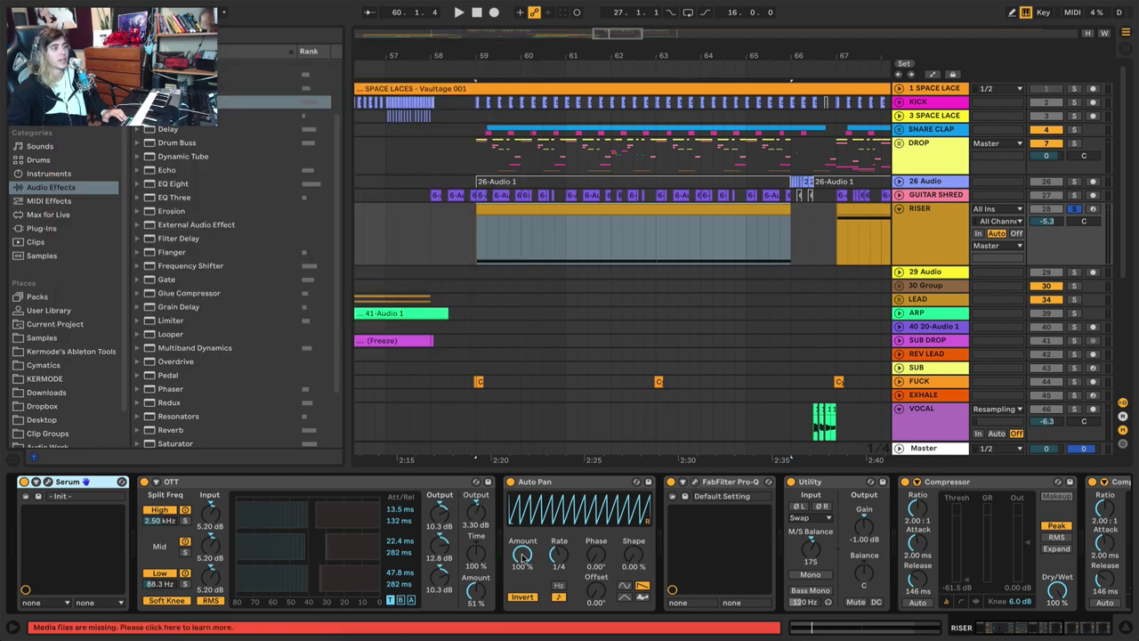
{"action": "left_click_drag", "start_coordinate": [522, 554], "coordinate": [522, 614]}
{"action": "key", "text": "space"}
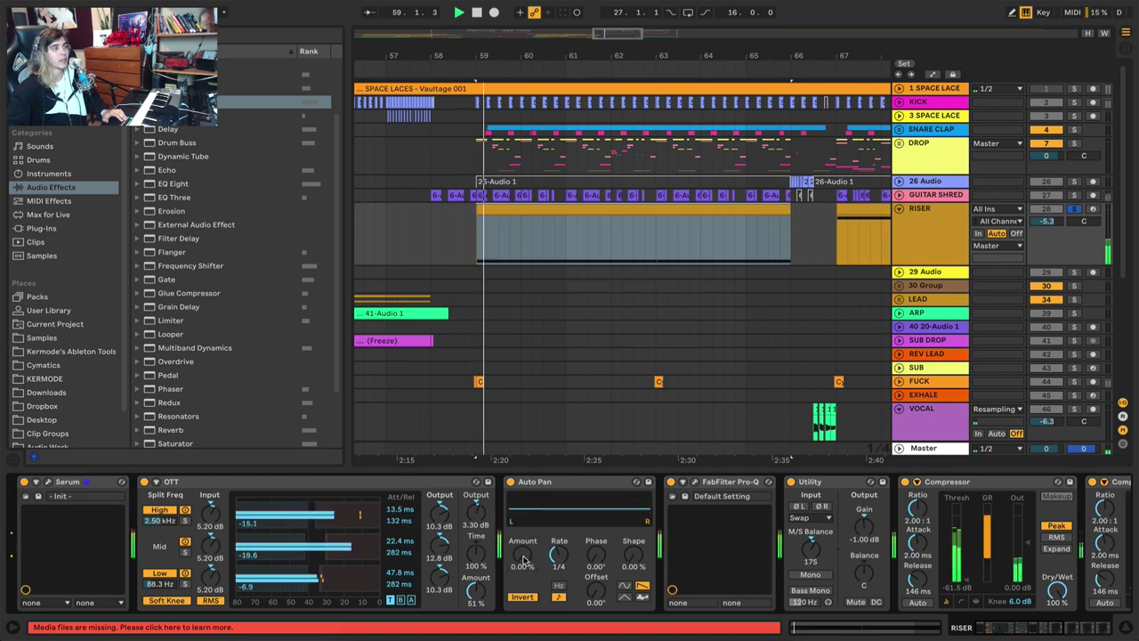
{"action": "left_click_drag", "start_coordinate": [522, 614], "coordinate": [523, 554]}
Unsolo RISER, play from bar 59, and lower the track volume from -5.3 dB to -15.1 dB.
{"action": "left_click", "coordinate": [1073, 208]}
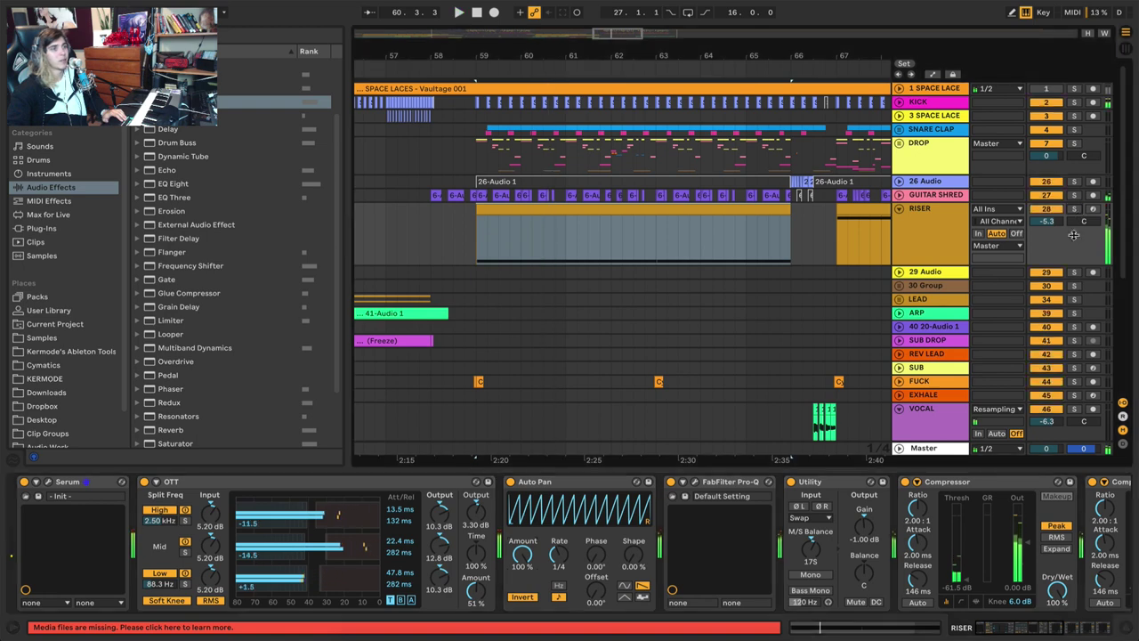
{"action": "left_click", "coordinate": [473, 242]}
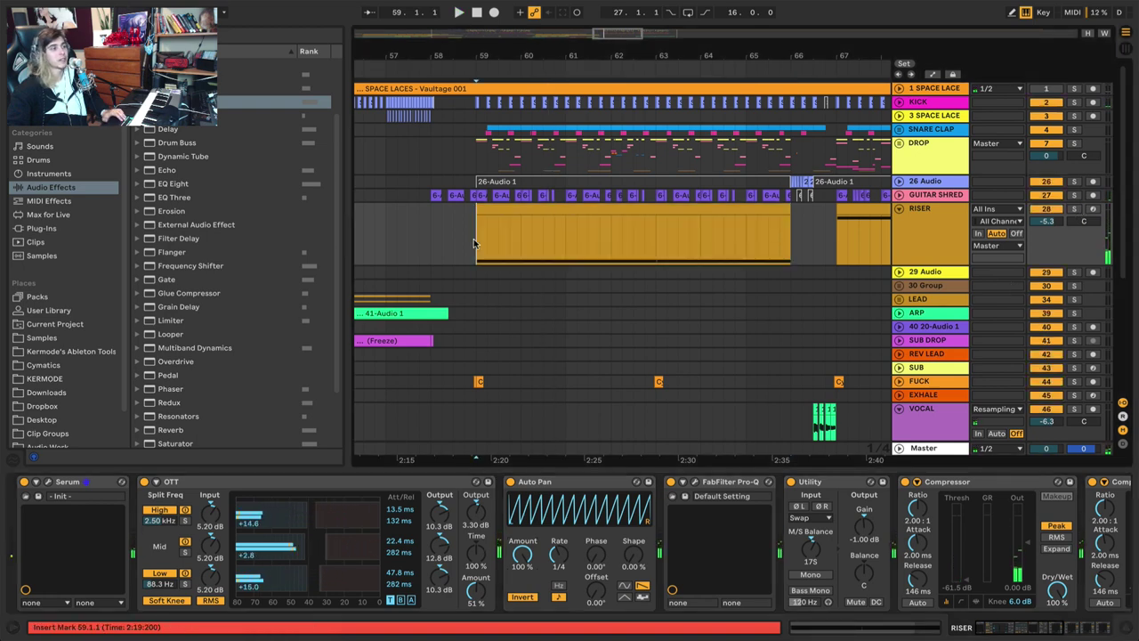
{"action": "key", "text": "space"}
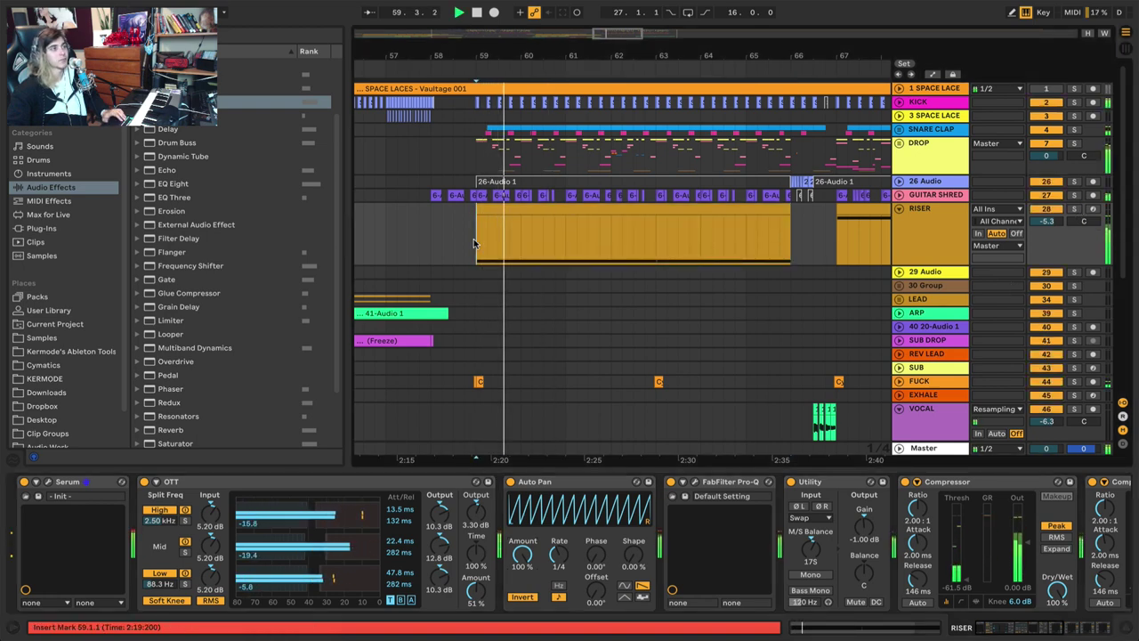
{"action": "left_click_drag", "start_coordinate": [1046, 220], "coordinate": [1046, 260]}
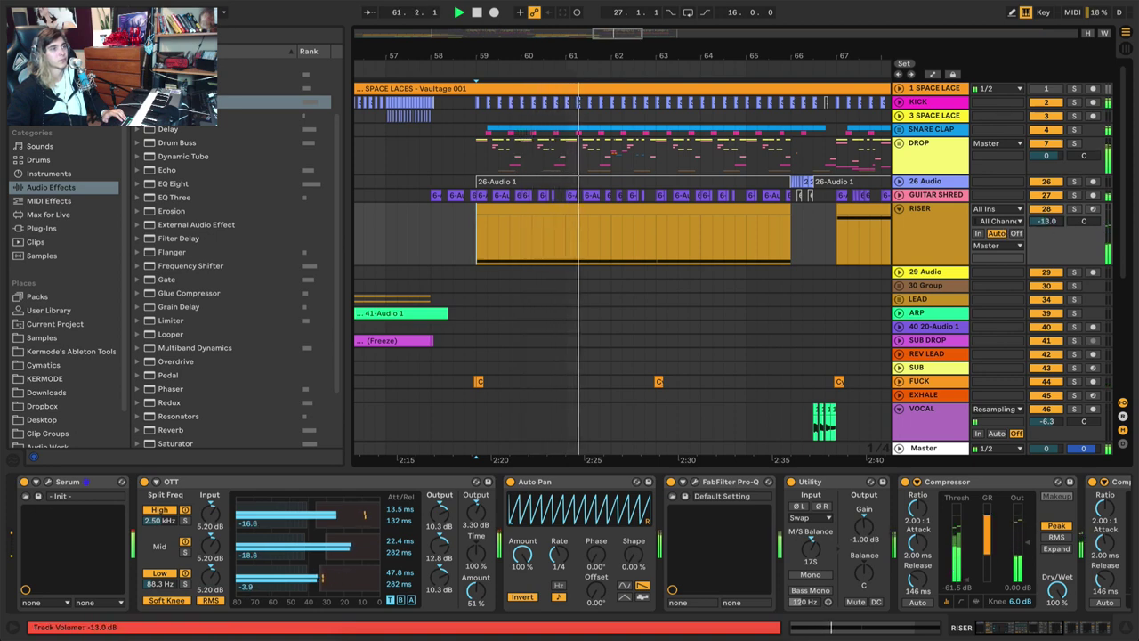
{"action": "left_click_drag", "start_coordinate": [1048, 225], "coordinate": [1048, 235]}
{"action": "key", "text": "minus"}
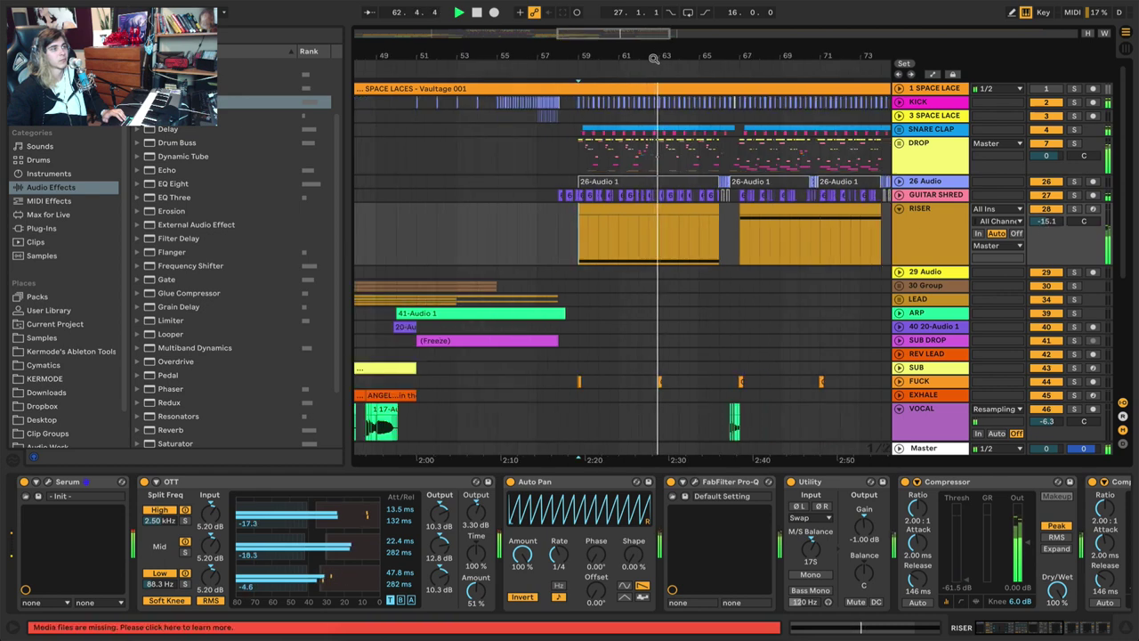